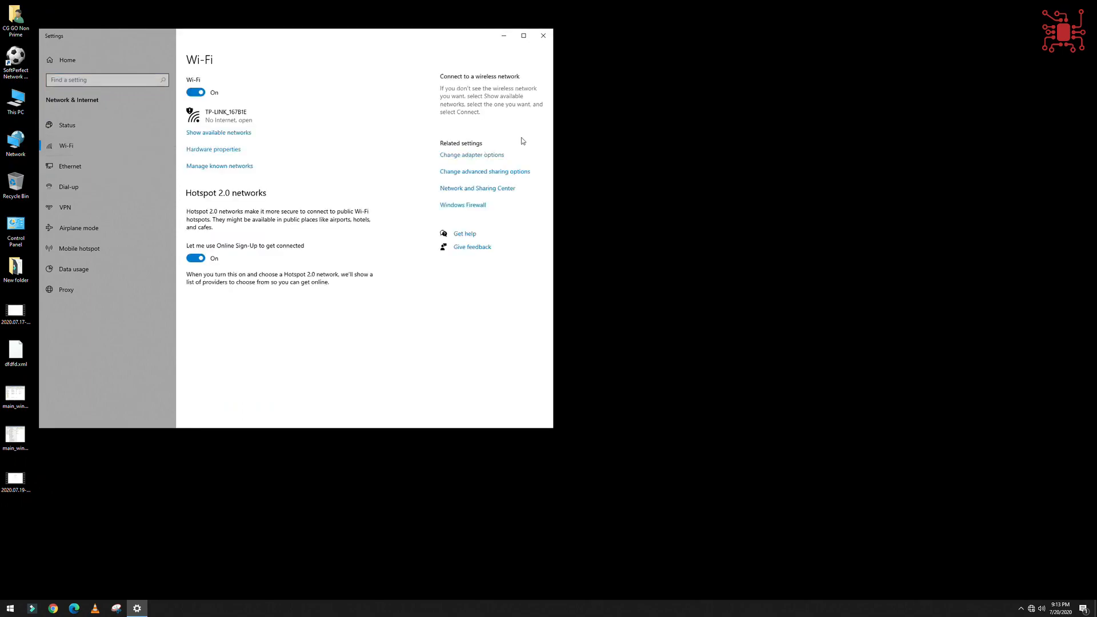
Check the IPv4 address and default gateway in the Wi-Fi adapter's network connection details.
left_click(458, 155)
double_click(674, 224)
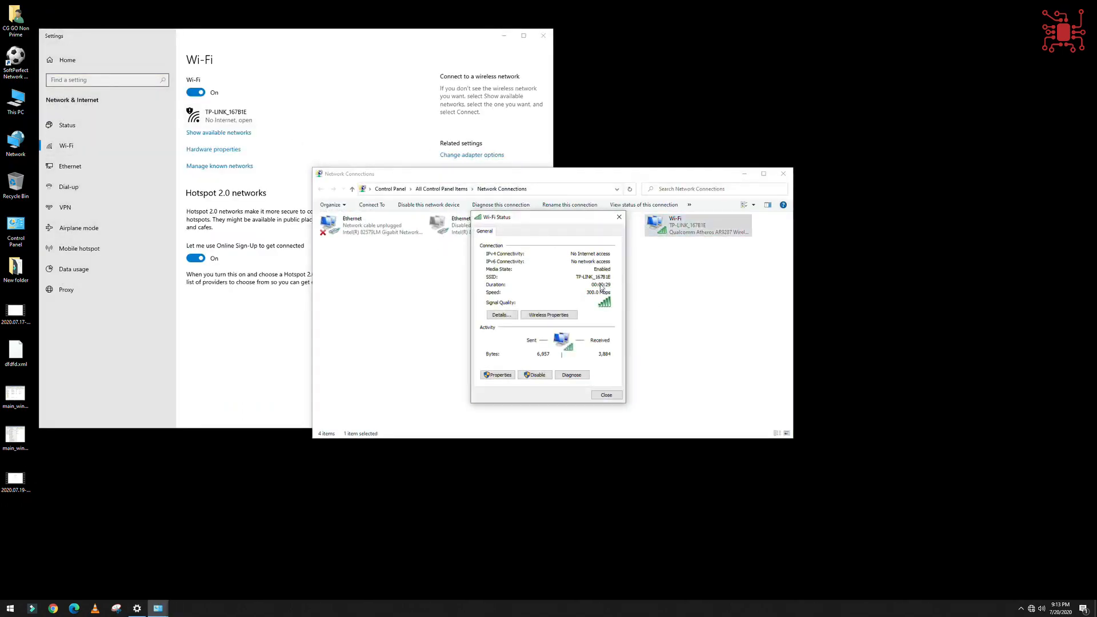
left_click(501, 315)
left_click(555, 294)
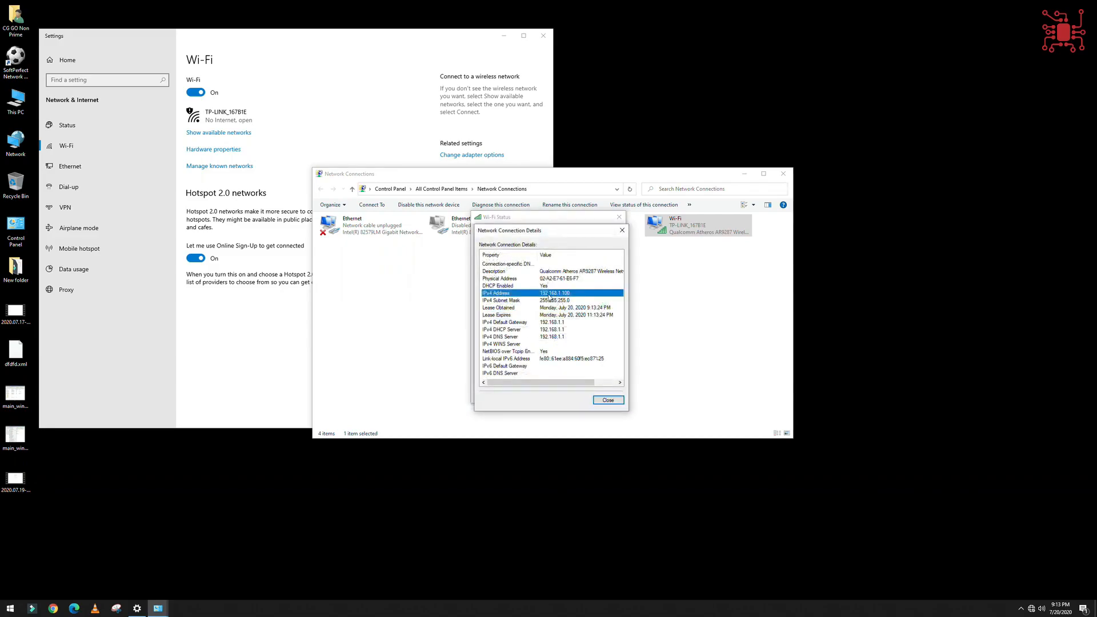
left_click(551, 324)
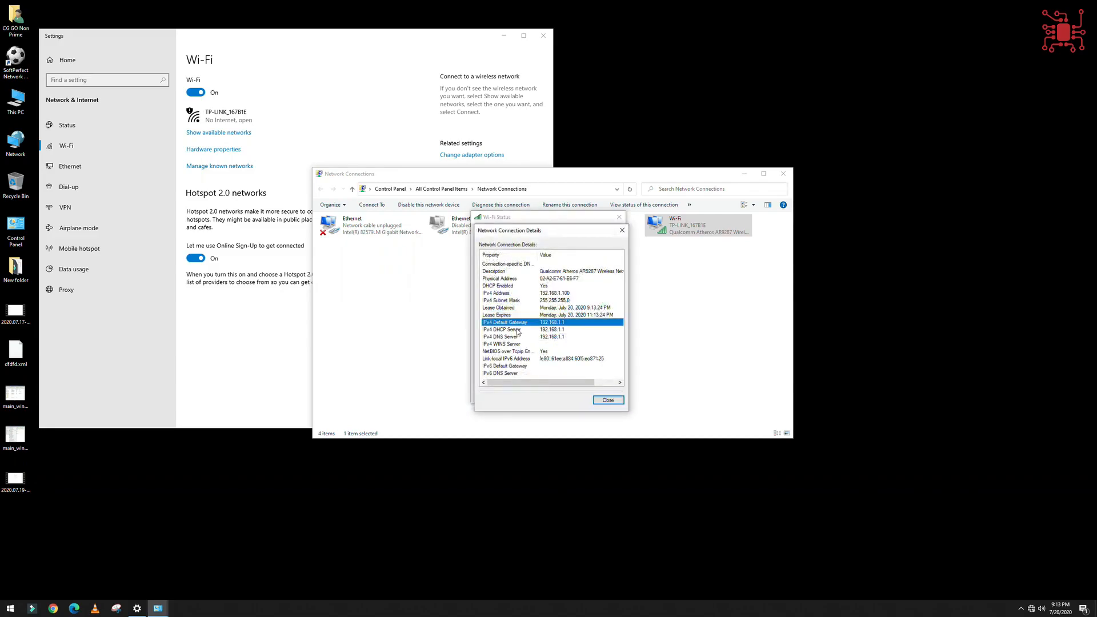
Close the connection details, the Wi-Fi status, the Network Connections window and Settings.
left_click(607, 400)
left_click(607, 399)
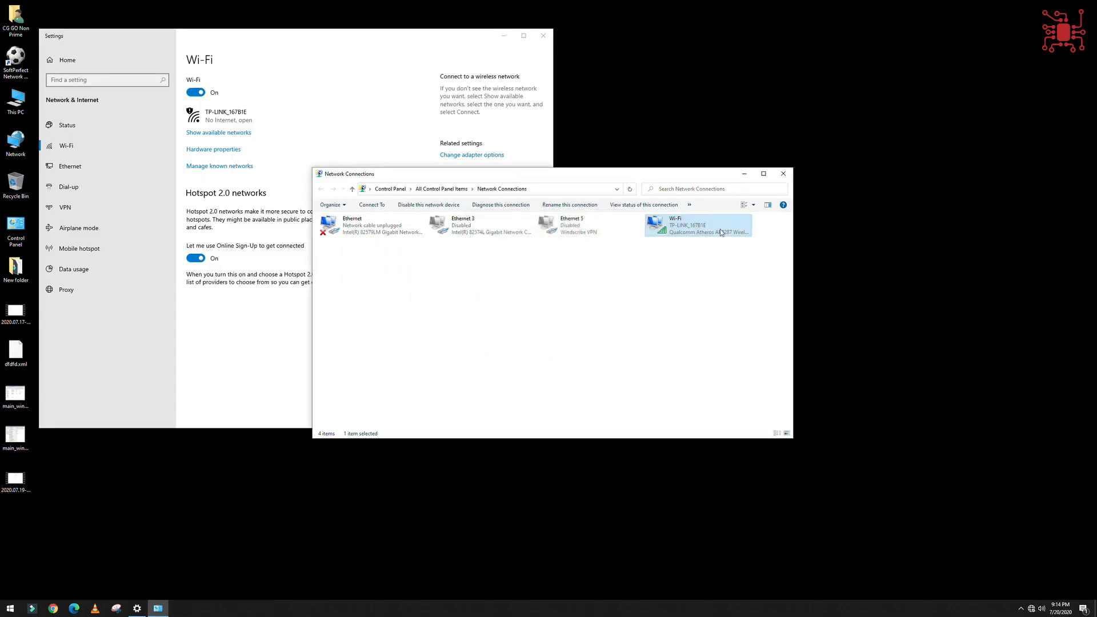
left_click(784, 173)
left_click(543, 35)
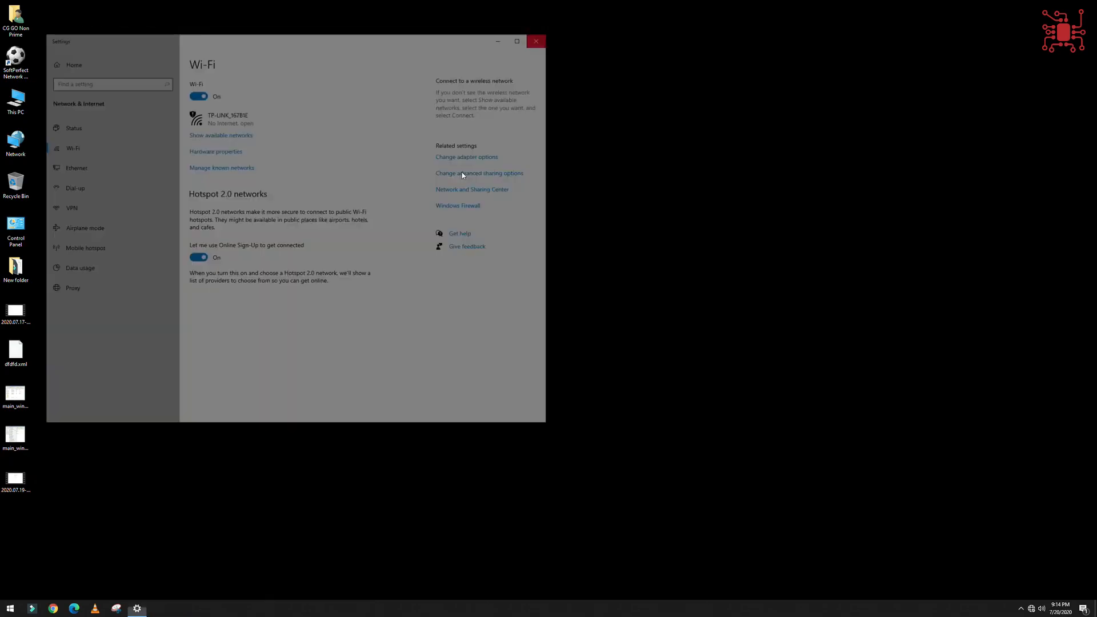
Switch to Google Chrome and load the router's login page at 192.168.1.1.
left_click(53, 608)
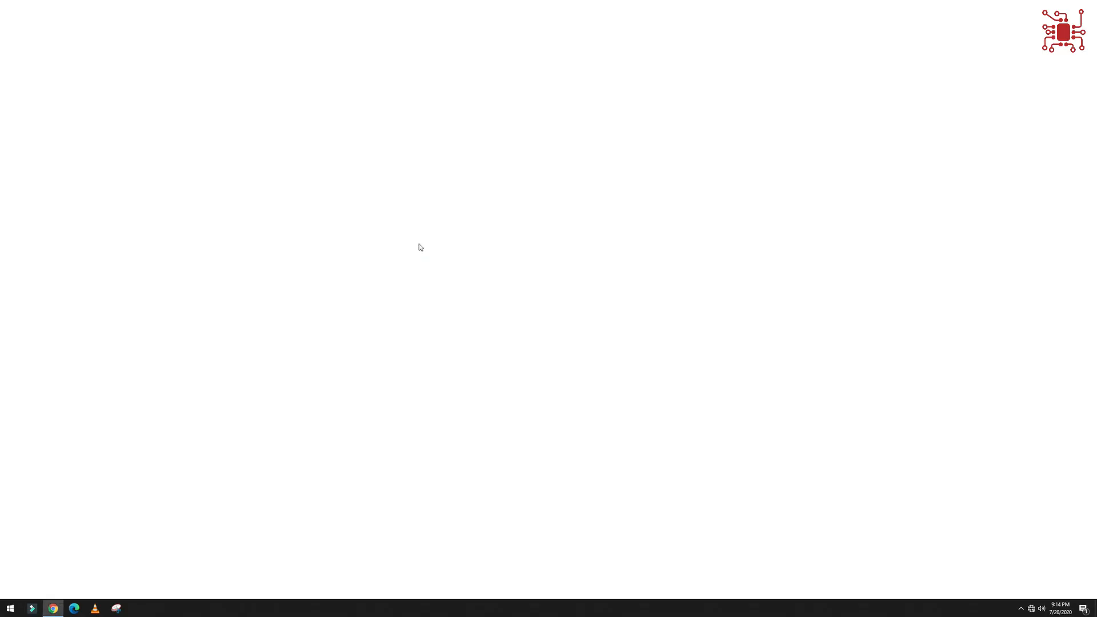
type("192")
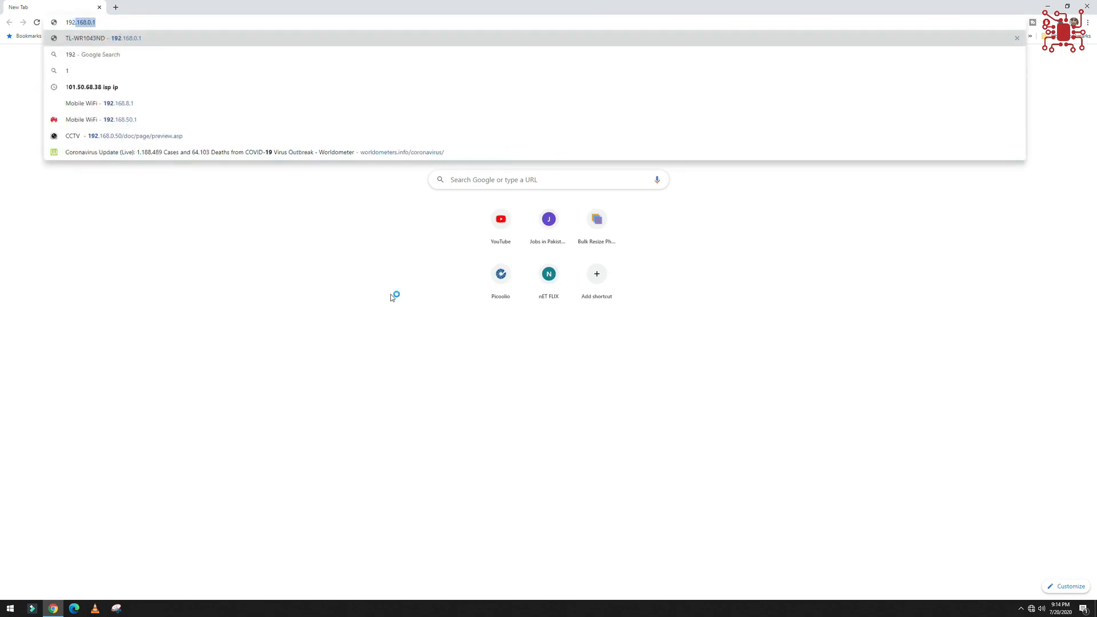
type(".163")
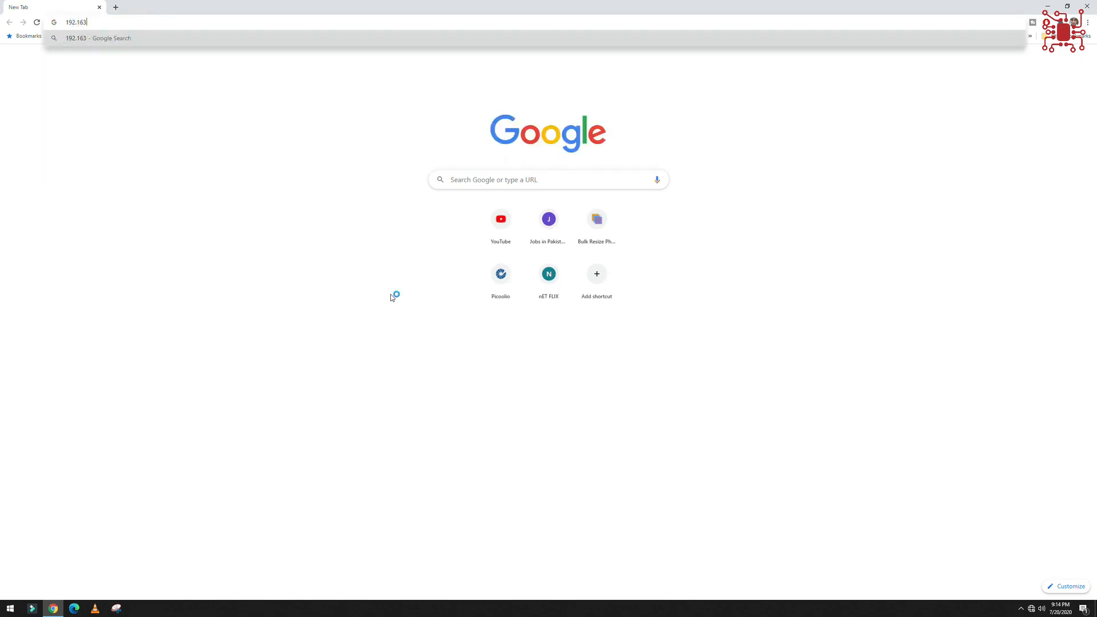
key("BackSpace")
key("Down")
key("Down")
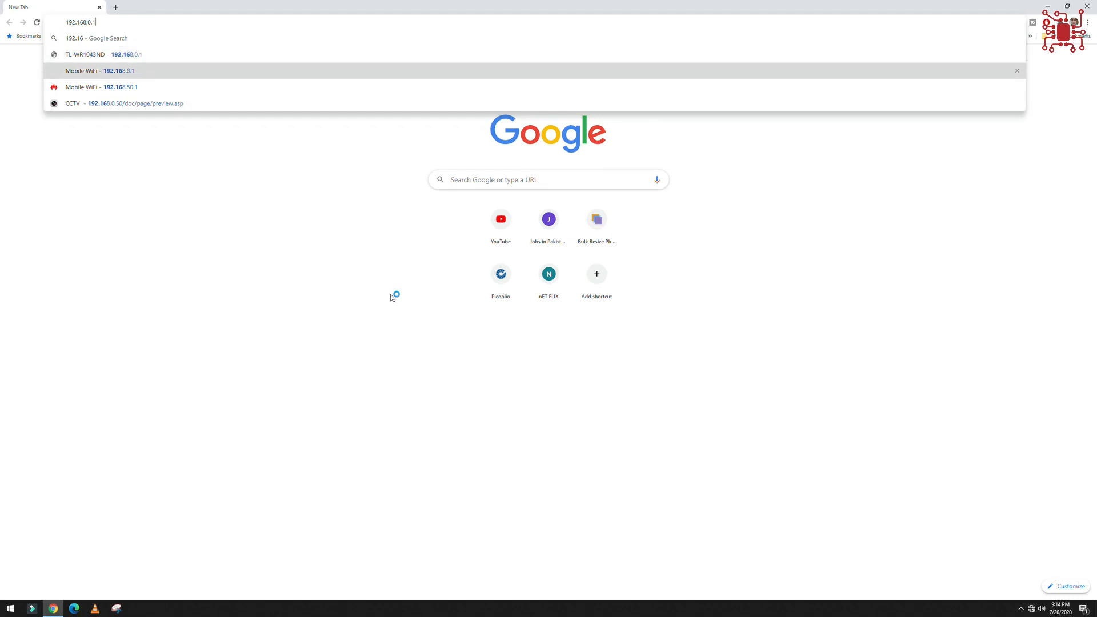
key("BackSpace")
key("BackSpace")
key("BackSpace")
type("1.1")
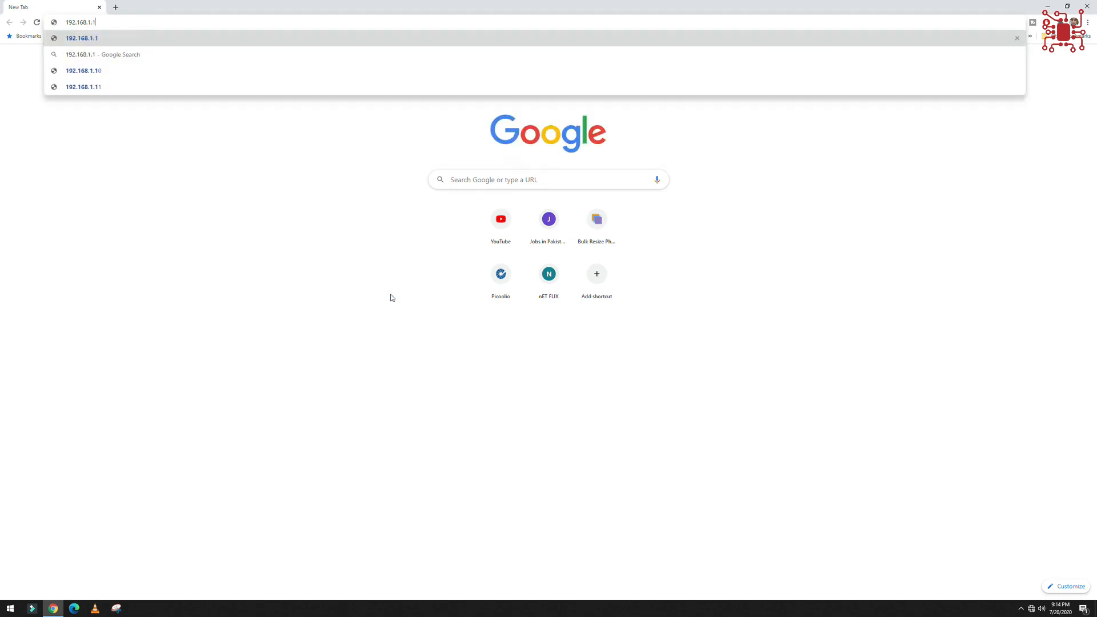
key("Return")
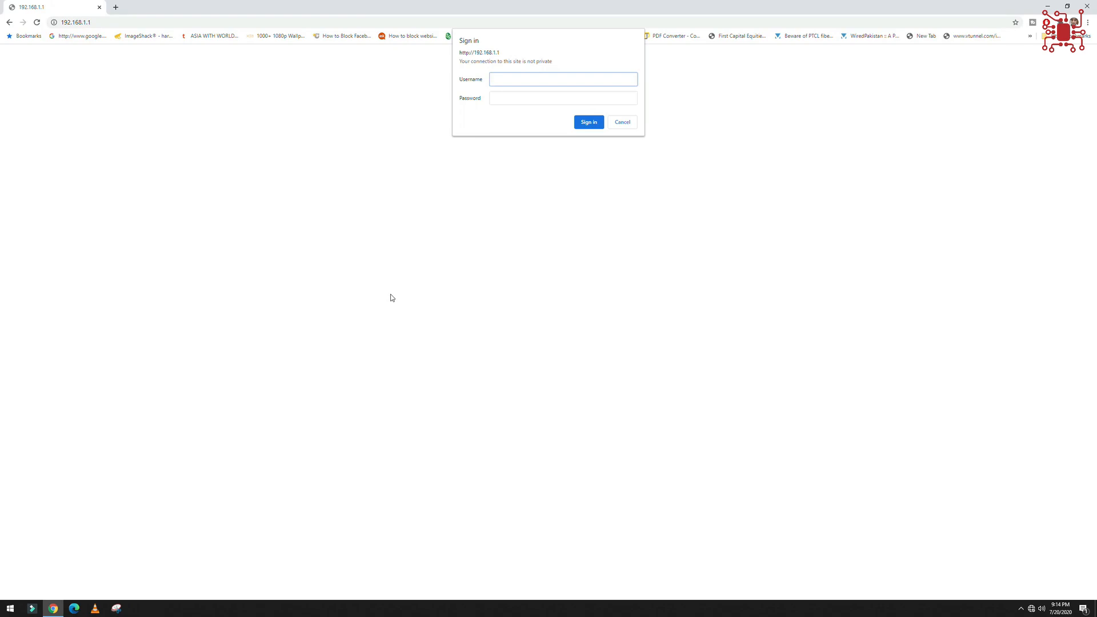
Sign in to the router by entering the account username and password, and dismiss the offer to save the password.
type("admin")
key("Tab")
type("a")
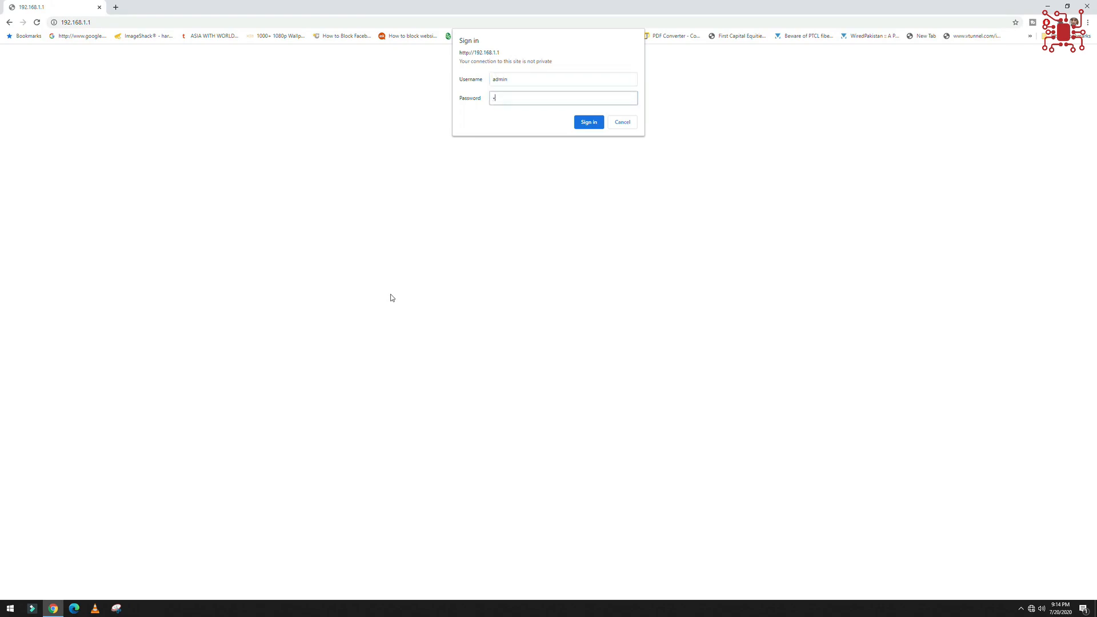
type("dmin")
key("Return")
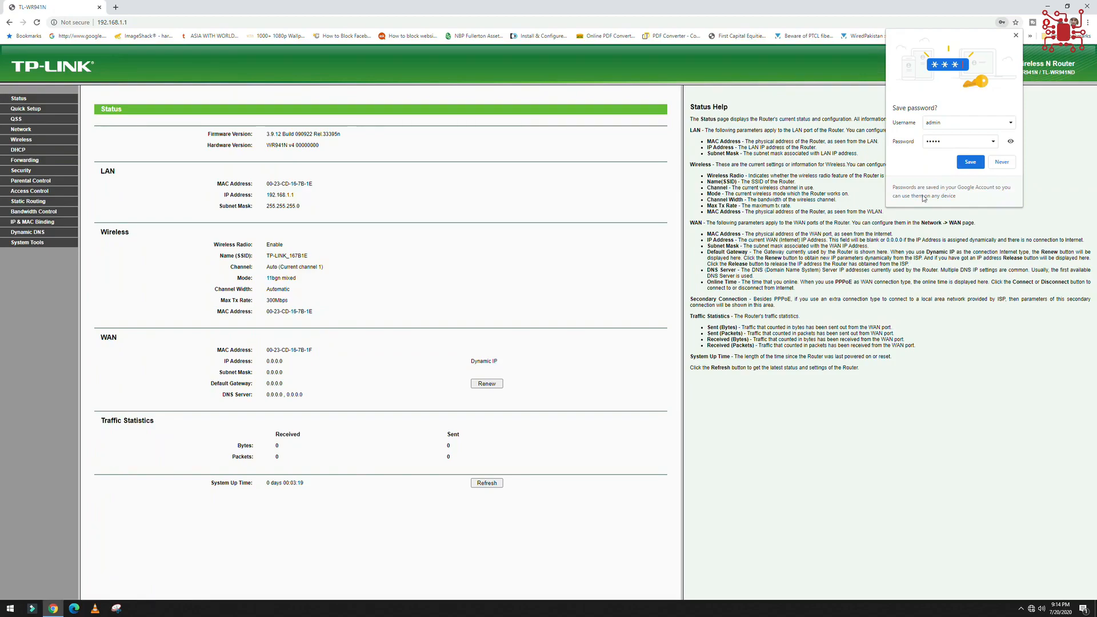
left_click(361, 164)
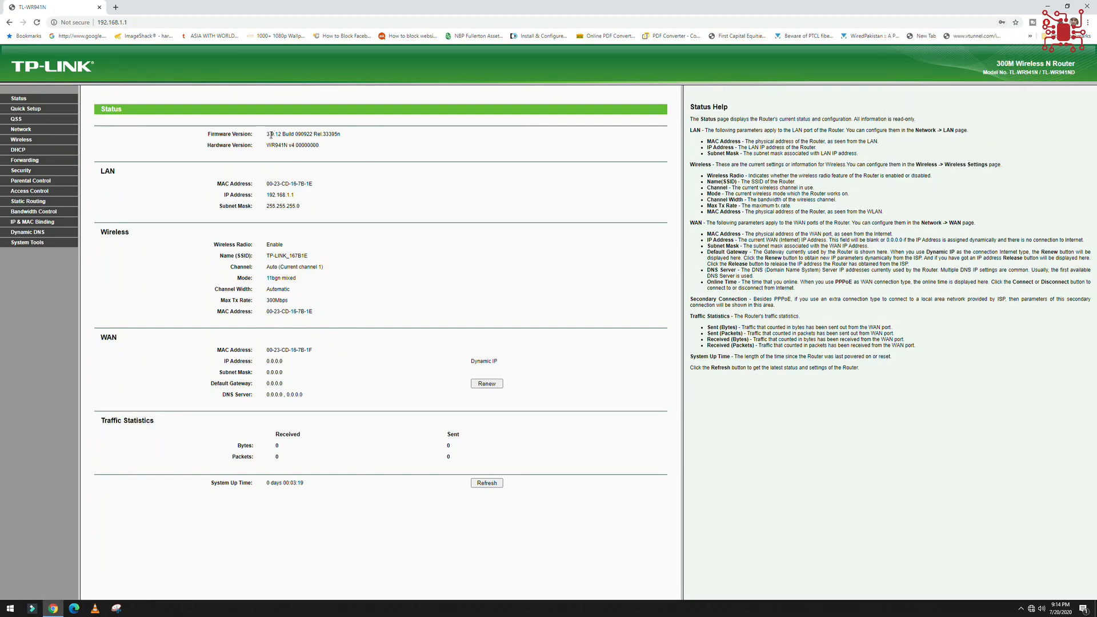
Examine the router's firmware version, hardware version and model number on its status page.
left_click_drag(268, 135, 342, 140)
left_click_drag(267, 145, 322, 151)
left_click(292, 165)
left_click_drag(1048, 72, 1062, 73)
left_click(1077, 74)
left_click_drag(270, 145, 330, 150)
left_click(334, 160)
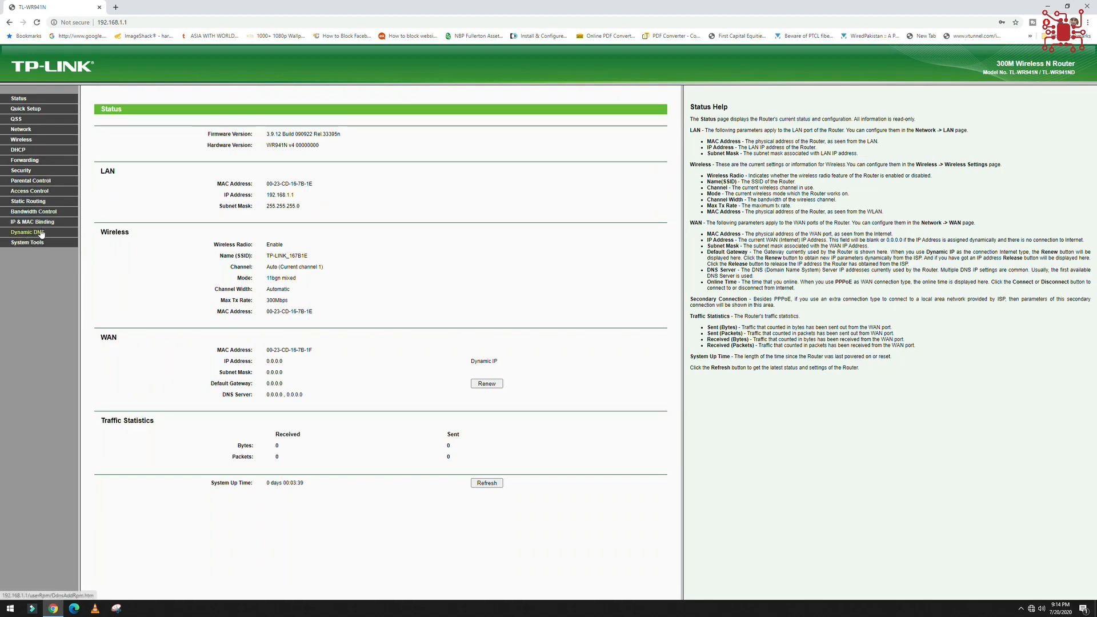
On TP-Link's TL-WR941ND download page, choose hardware version V4 and show its firmware section.
key("ctrl+t")
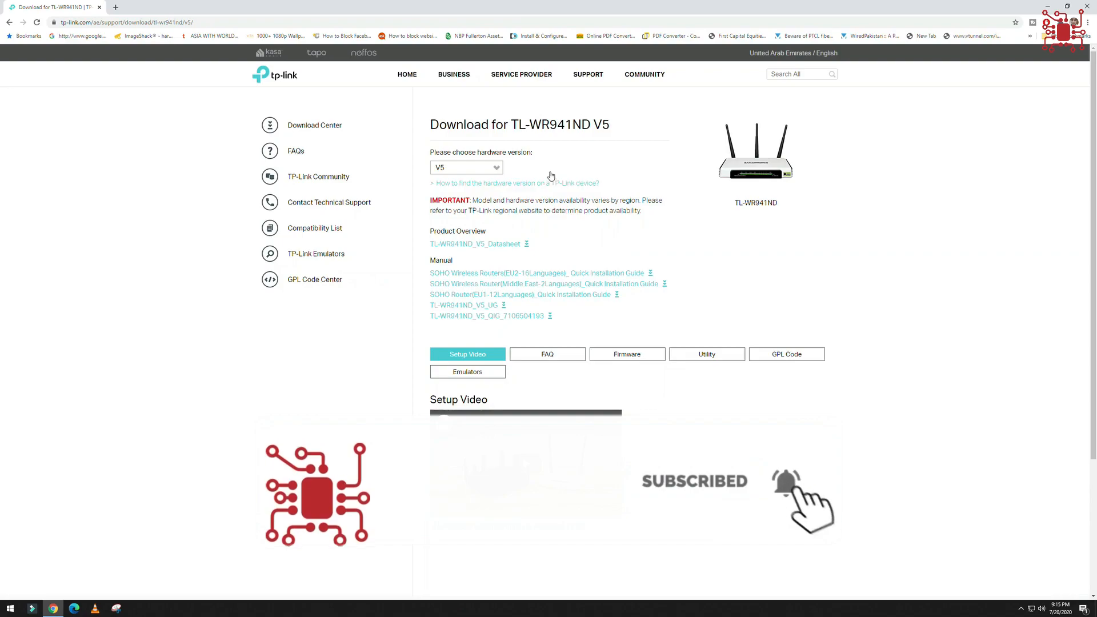
left_click(467, 168)
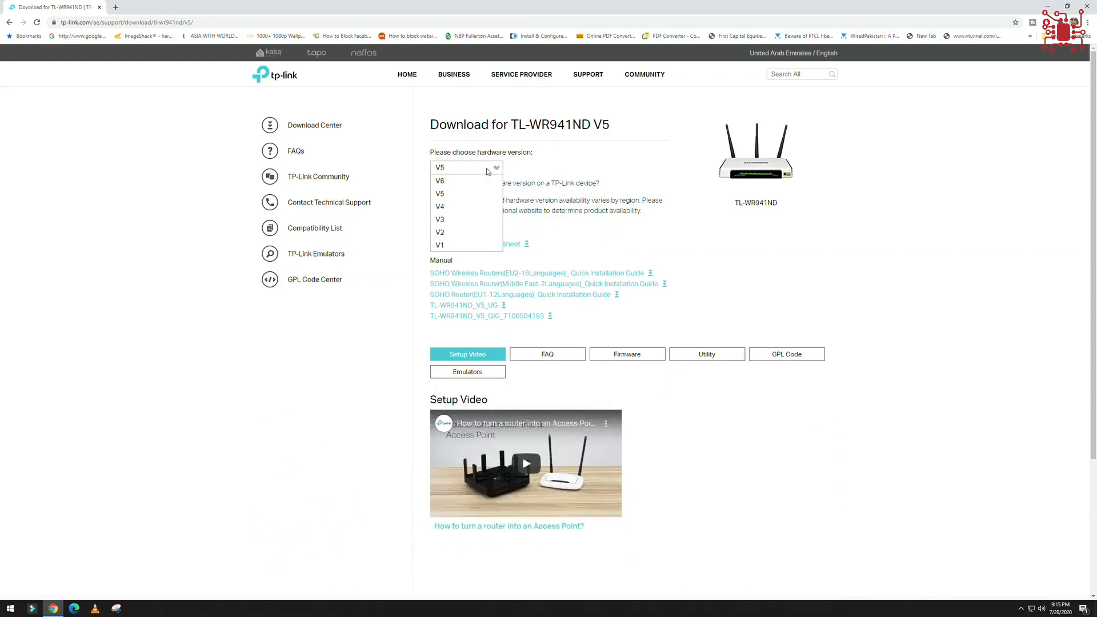
left_click(451, 214)
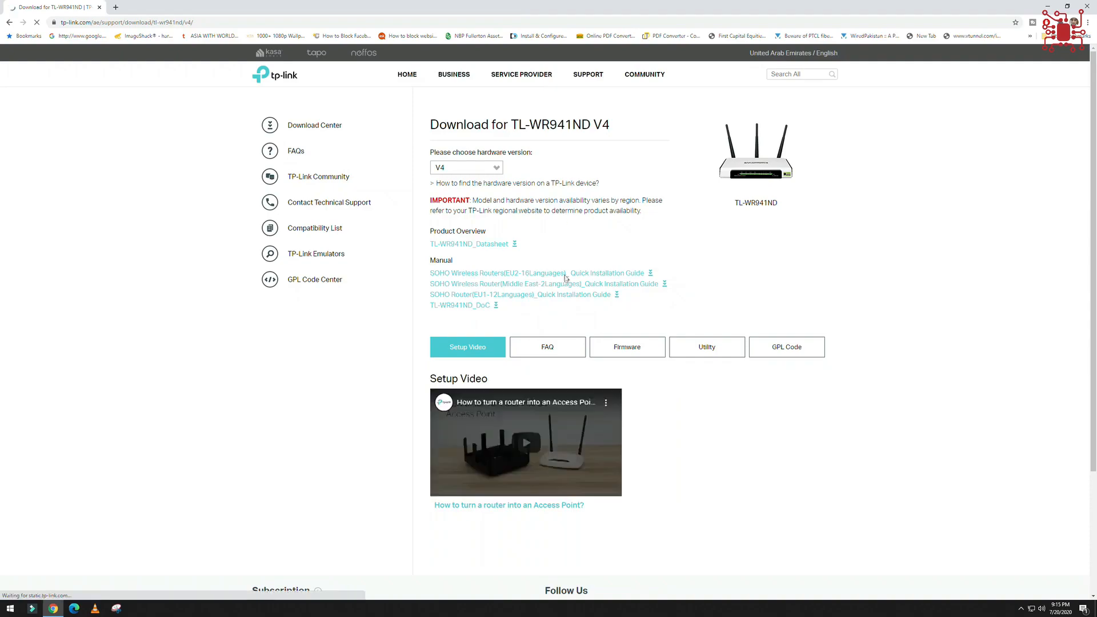
scroll(594, 440, "down", 2)
scroll(594, 441, "up", 2)
left_click(628, 301)
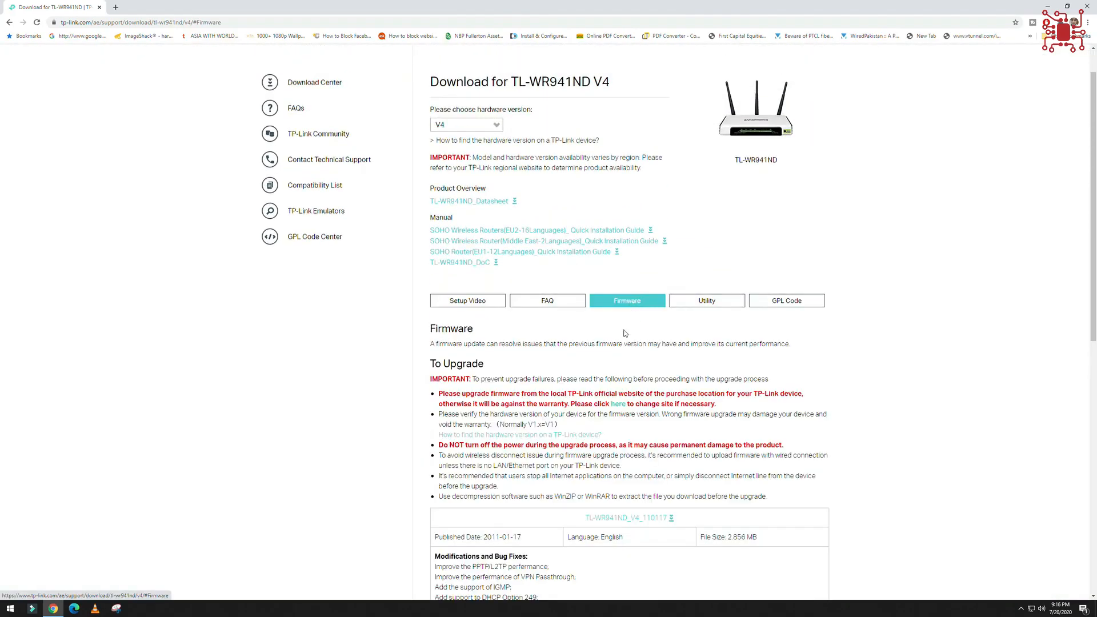
Examine the published date and the modifications and bug fixes of the TL-WR941ND_V4_110117 firmware.
scroll(634, 331, "down", 2)
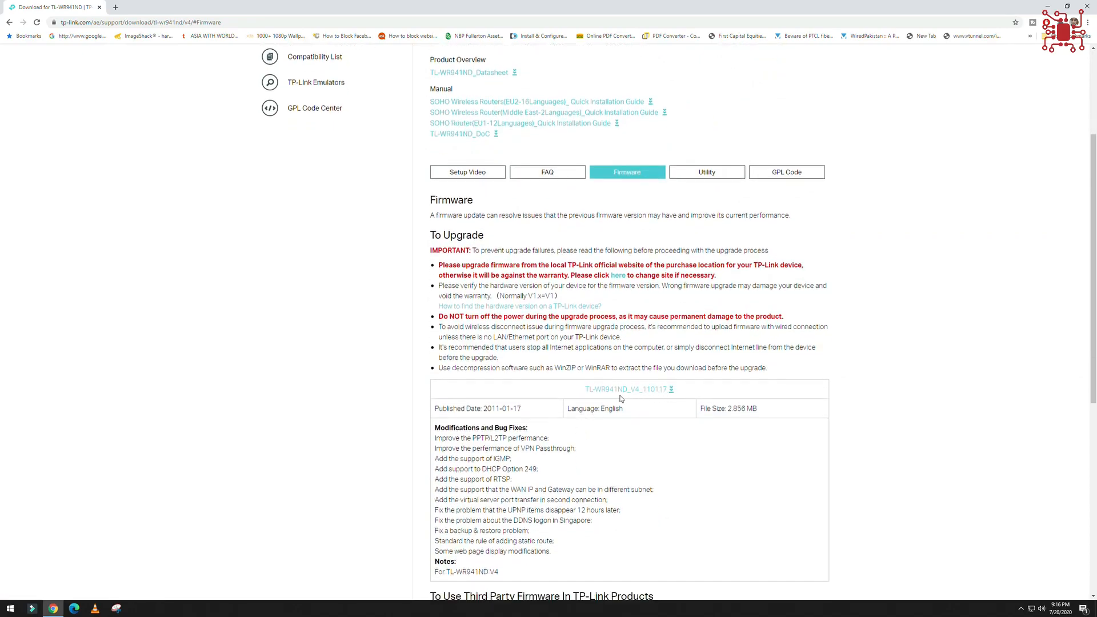
left_click_drag(522, 408, 483, 409)
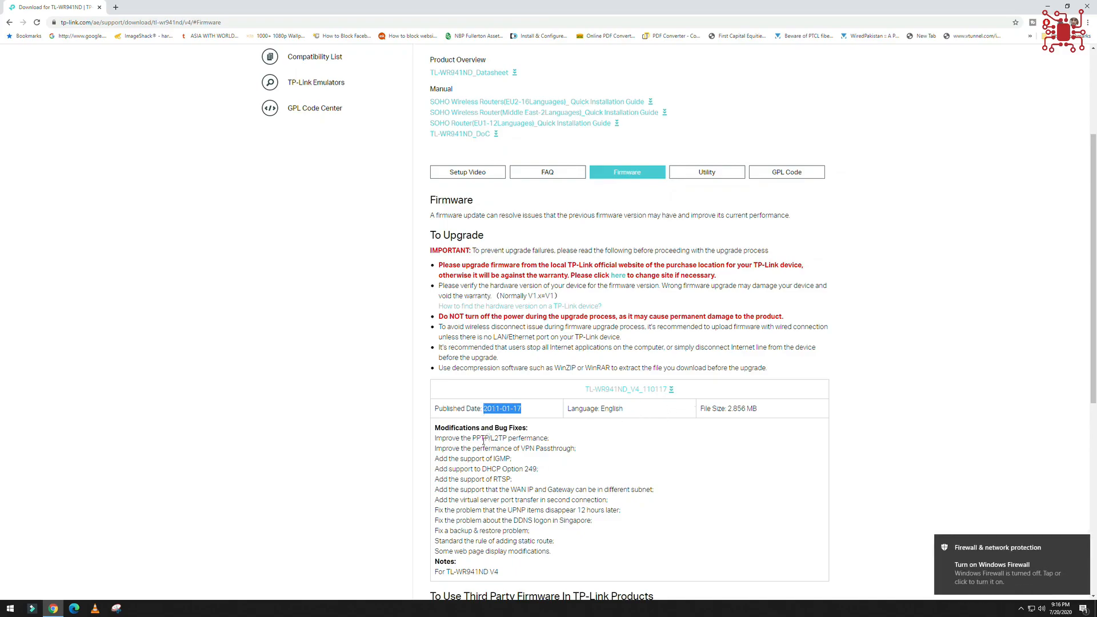
scroll(483, 441, "down", 2)
left_click_drag(437, 355, 532, 485)
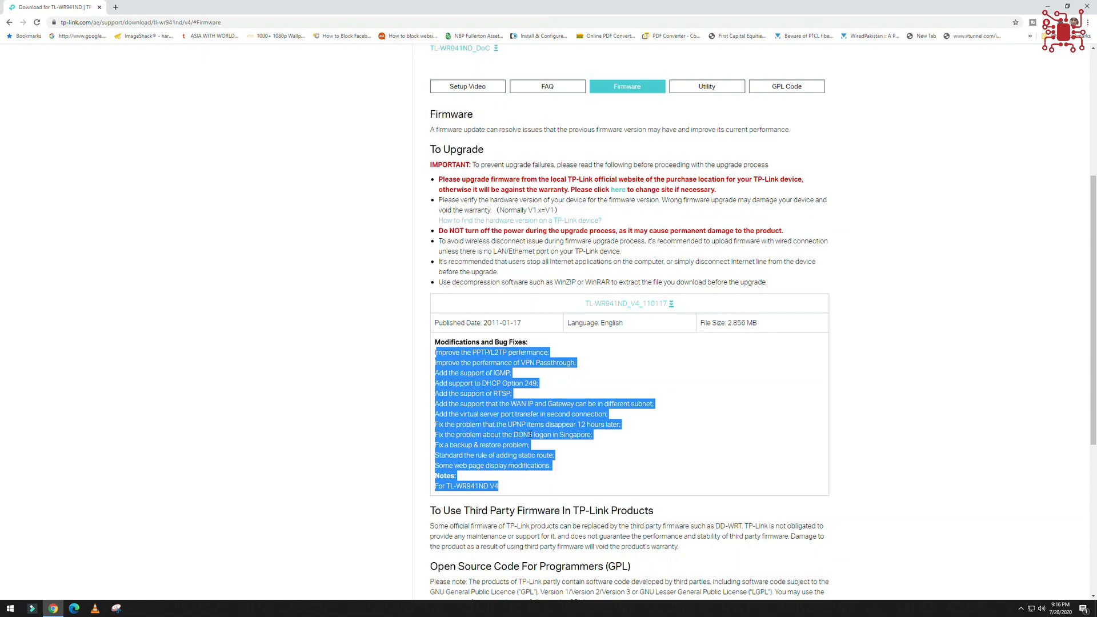
left_click(537, 408)
left_click_drag(469, 384, 496, 383)
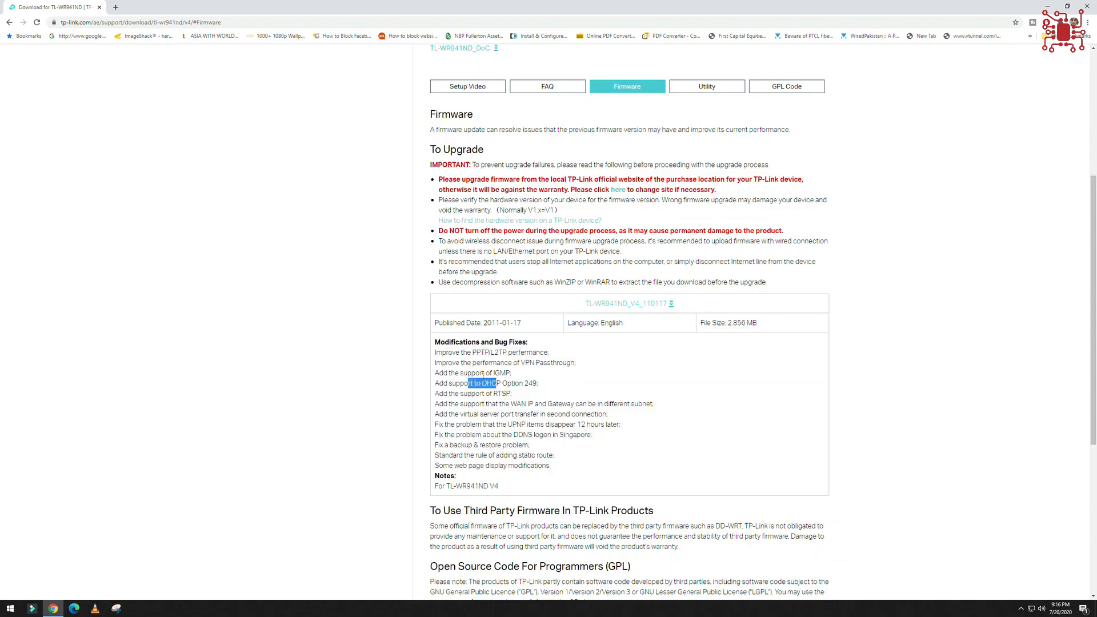
scroll(479, 305, "up", 1)
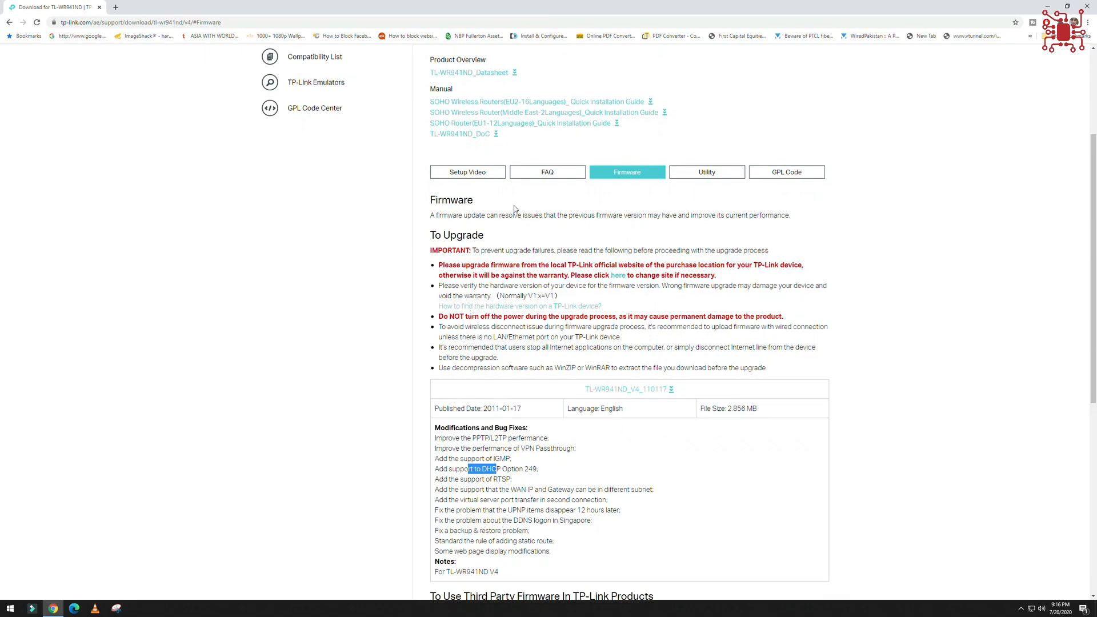
scroll(514, 210, "down", 3)
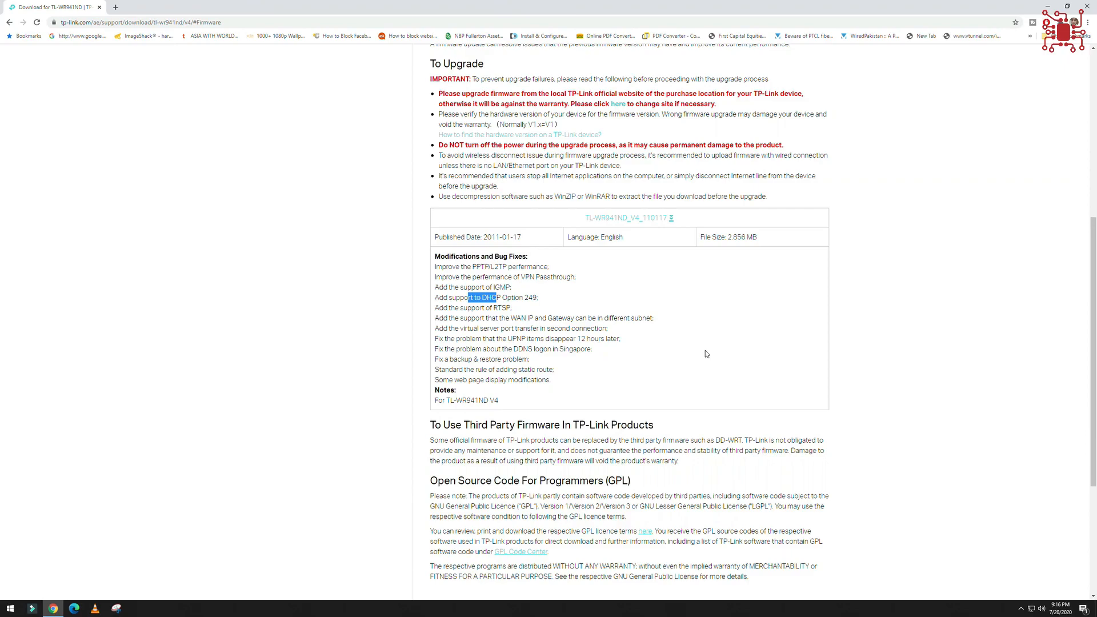
Download the TL-WR941ND_V4_110117 firmware archive and dismiss the download dialog.
left_click(644, 224)
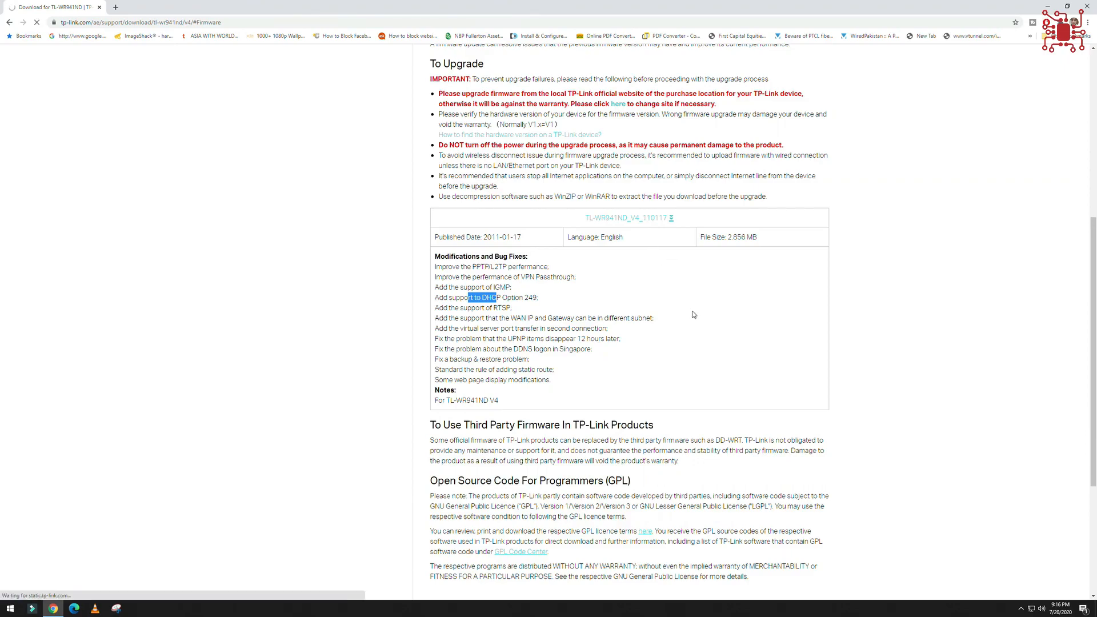
left_click(546, 340)
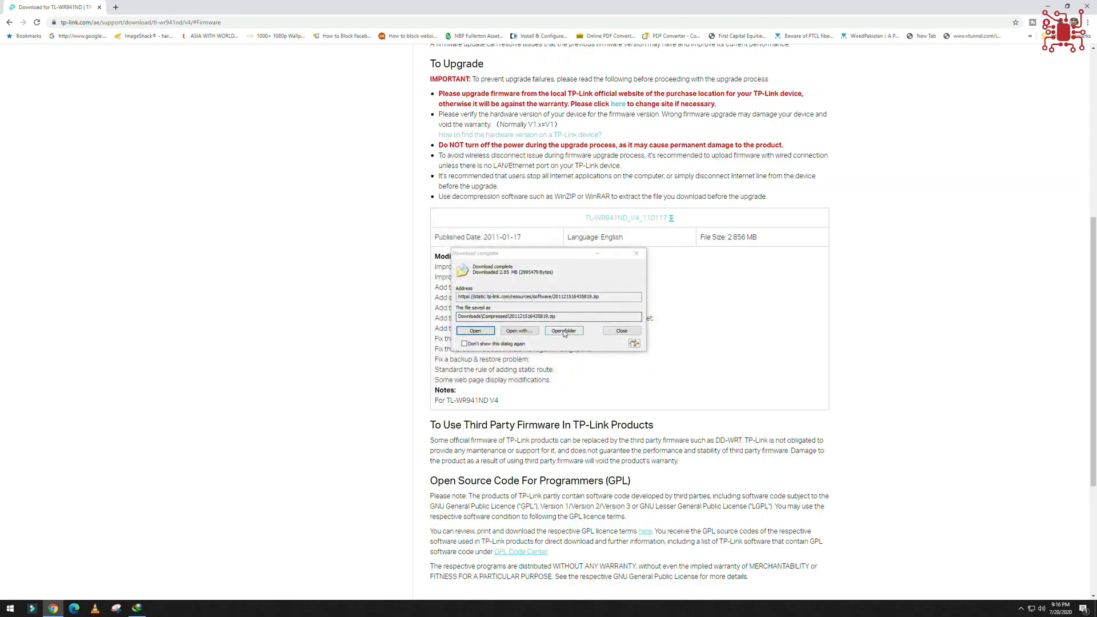
left_click(621, 331)
scroll(589, 366, "up", 6)
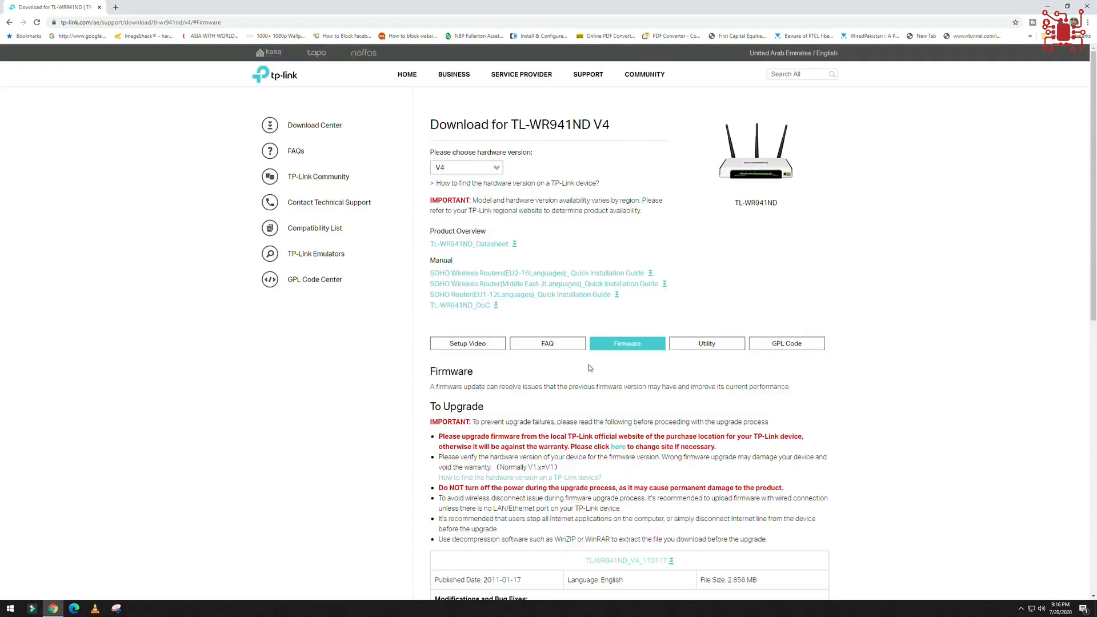
left_click(474, 169)
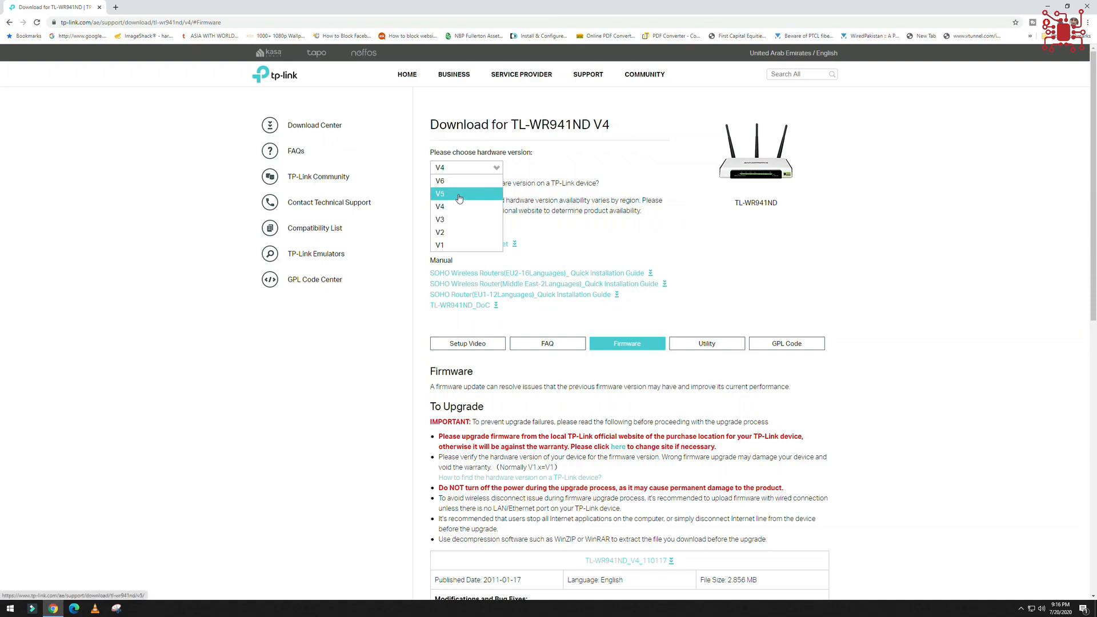
left_click(625, 162)
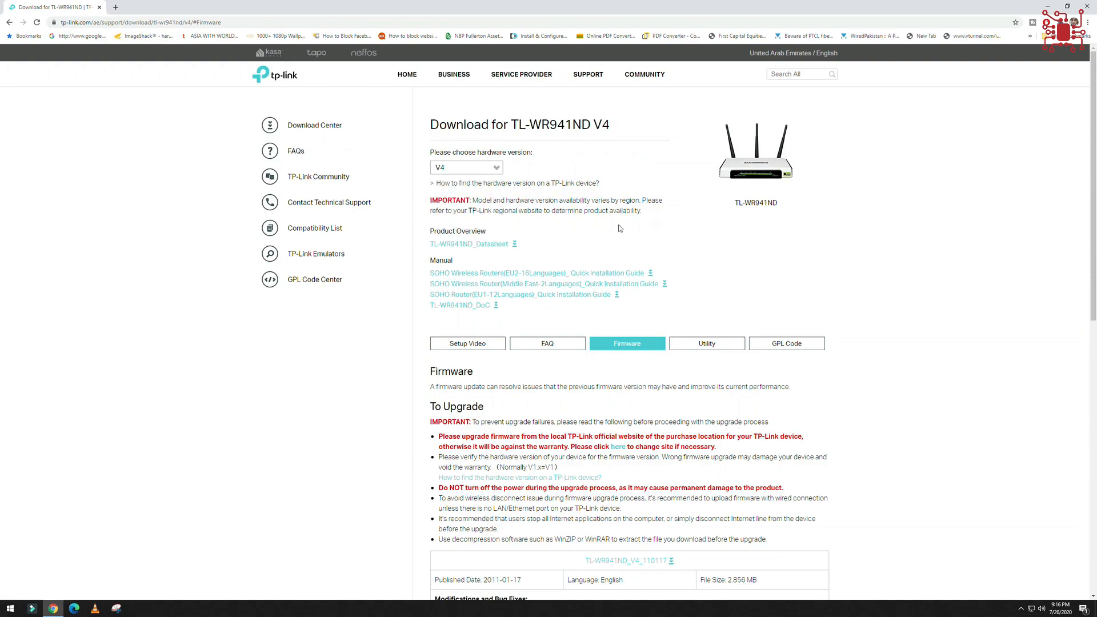
Download the TL-WR941ND datasheet PDF and view it in Microsoft Edge through to the specifications and related products.
left_click(491, 244)
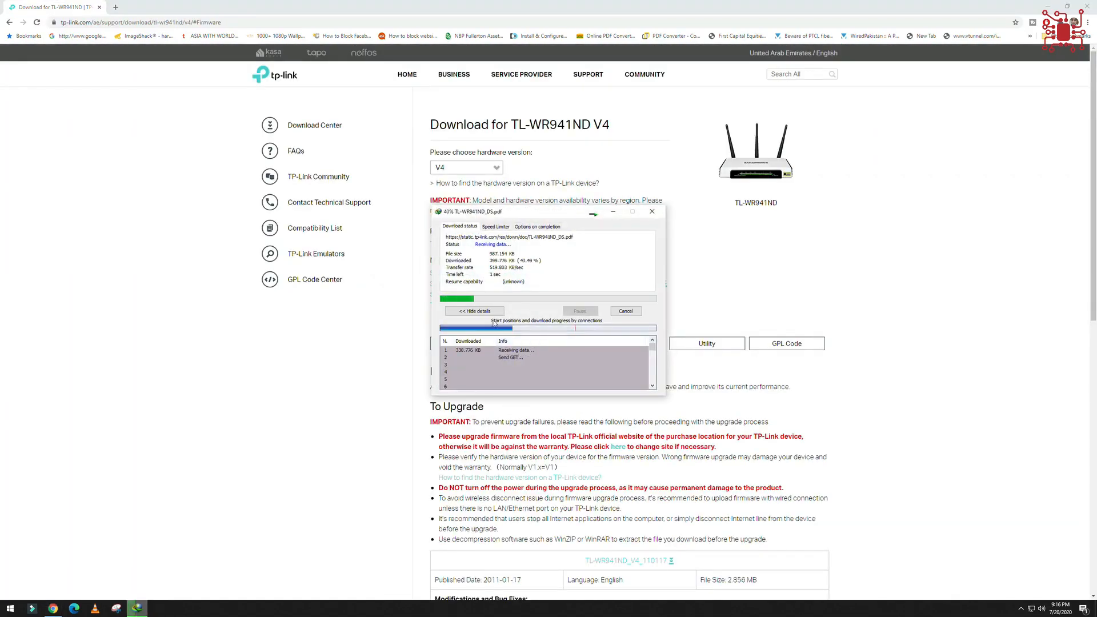
left_click(479, 332)
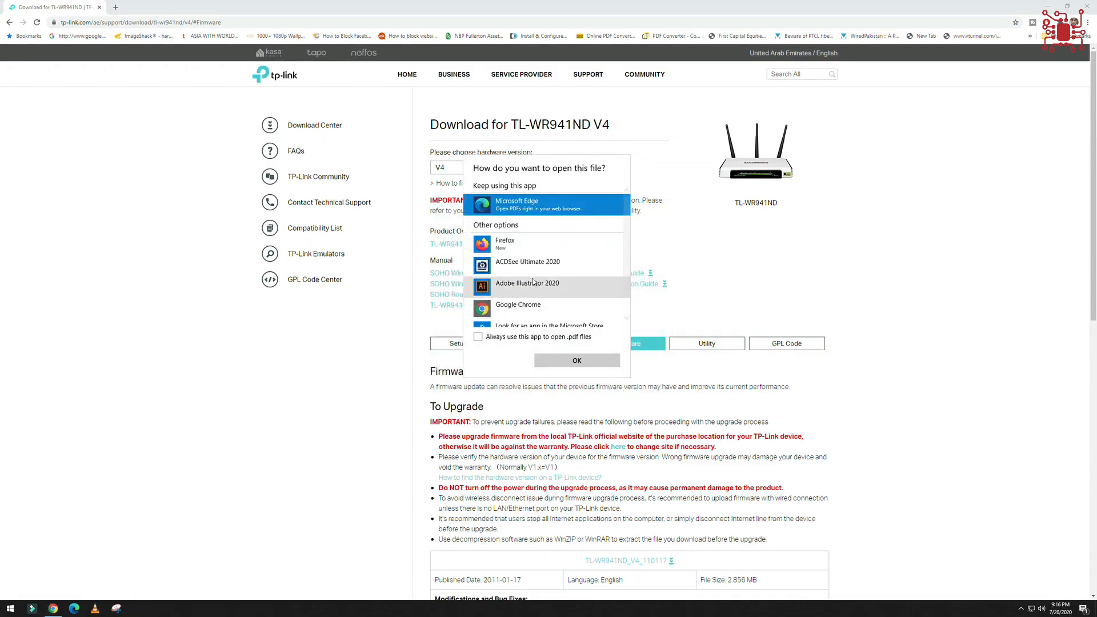
double_click(533, 211)
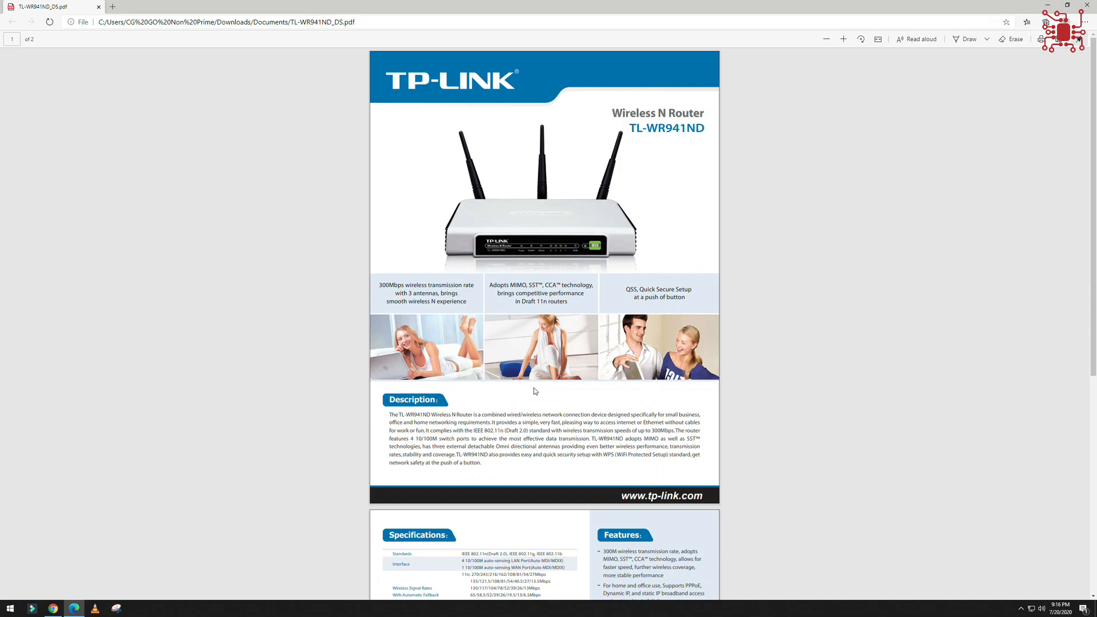
scroll(535, 389, "down", 4)
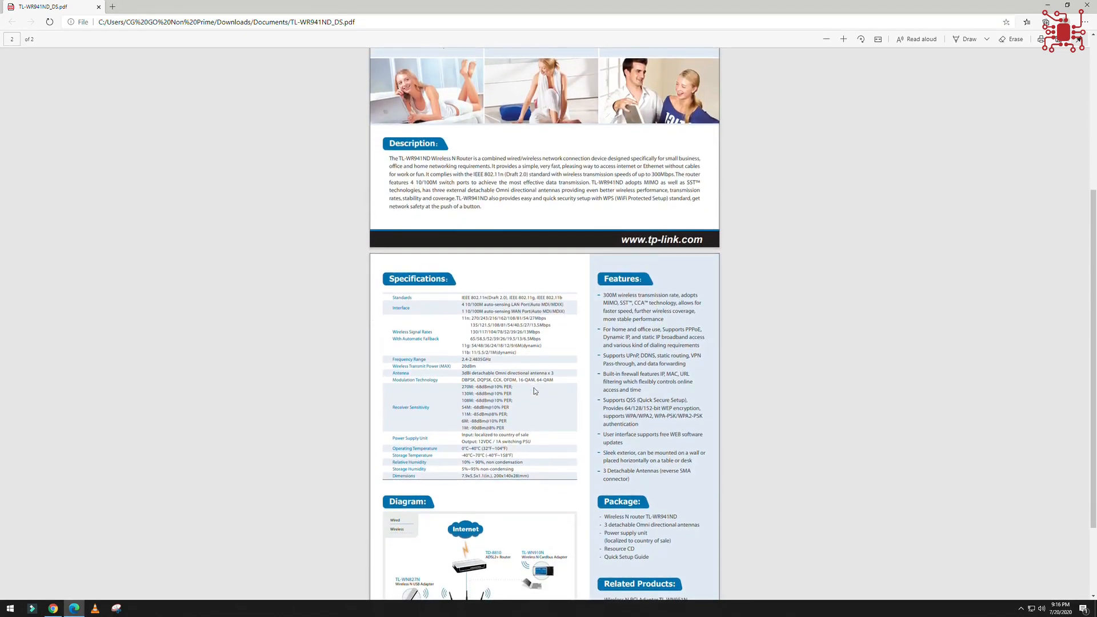
scroll(534, 391, "down", 1)
scroll(534, 391, "down", 1)
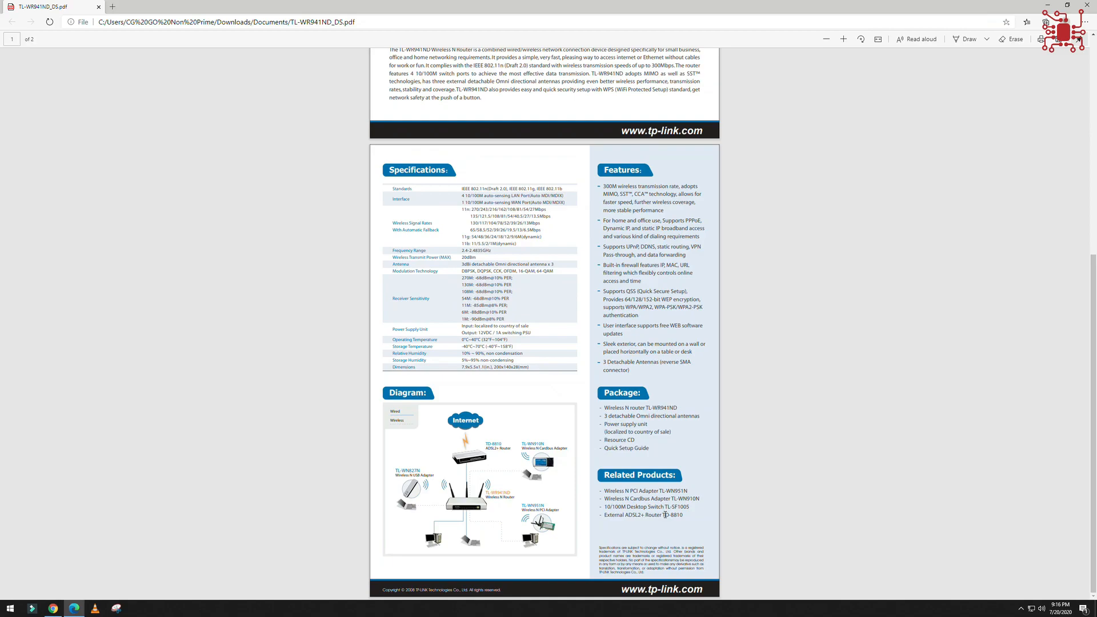
Return to the start of the datasheet, and close the PDF and the browser window with the TP-Link download page.
scroll(660, 518, "up", 6)
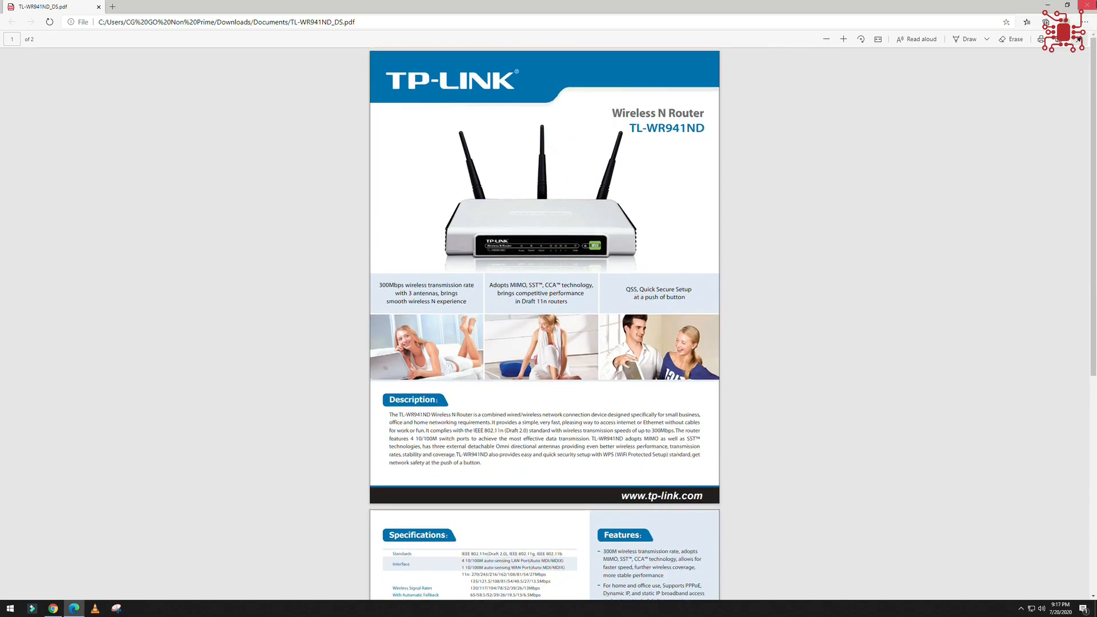
left_click(1086, 4)
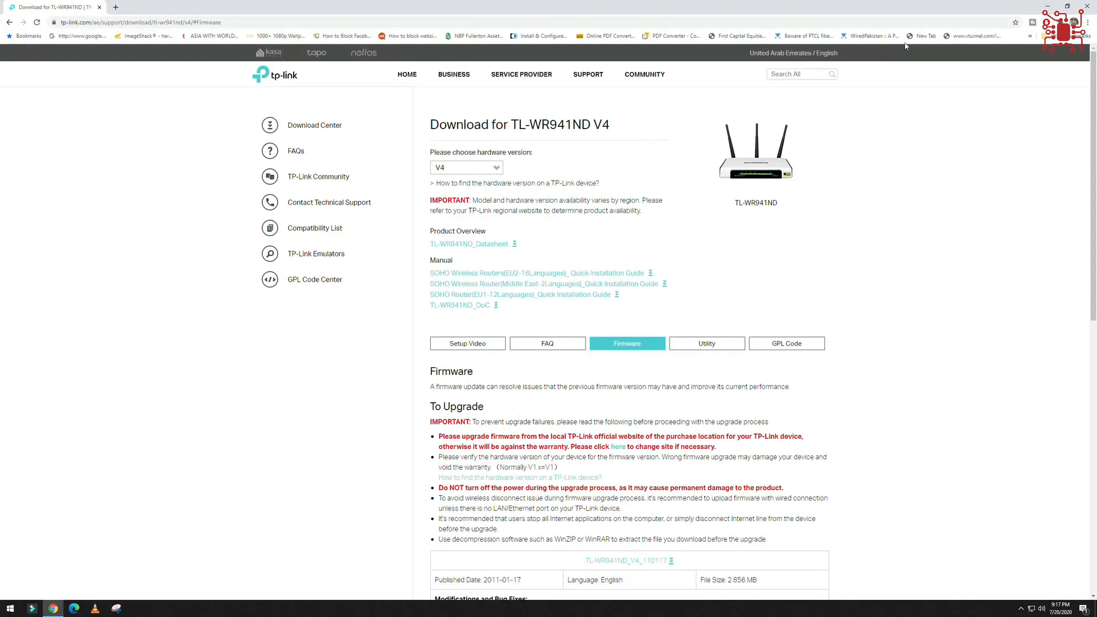
left_click(1088, 5)
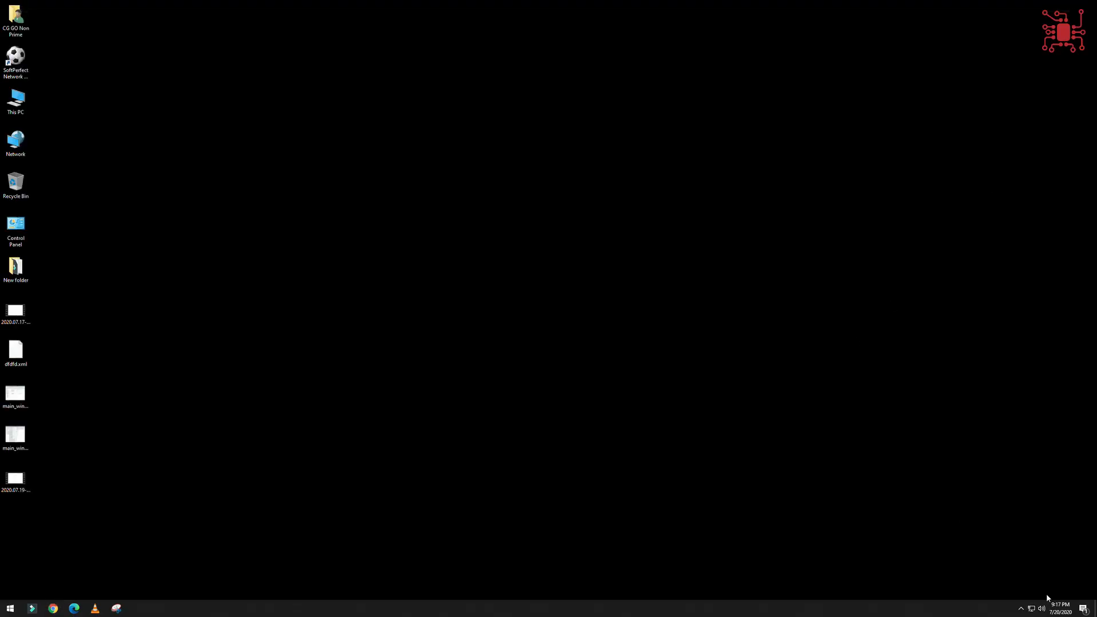
Open the Windows Ethernet settings and show the list of network adapters.
left_click(1032, 609)
right_click(1031, 609)
left_click(1024, 595)
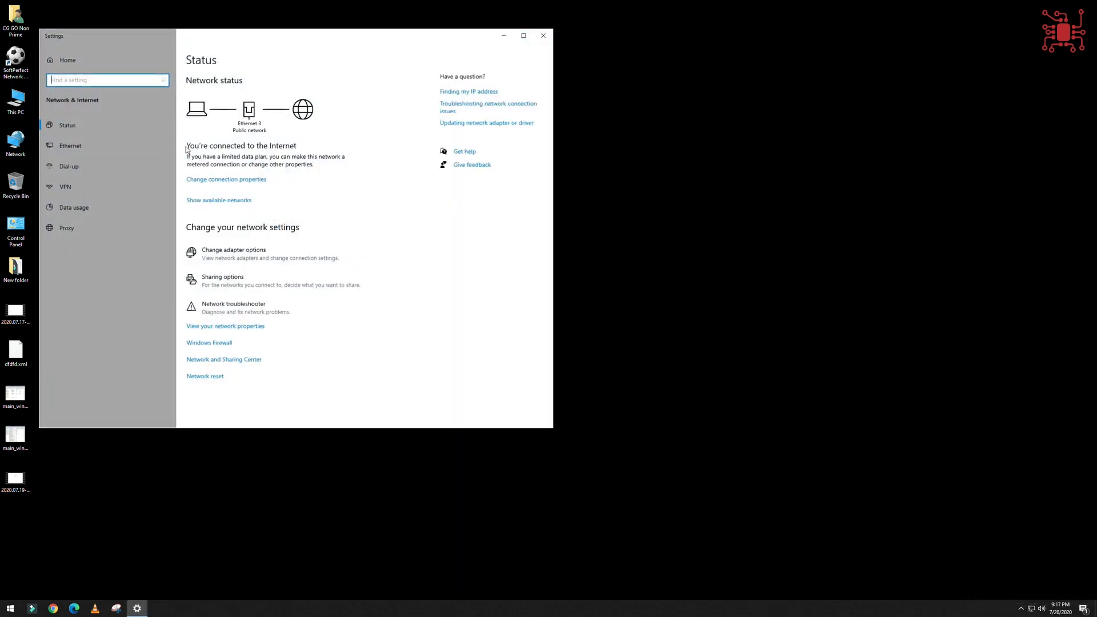
left_click(70, 145)
left_click(488, 89)
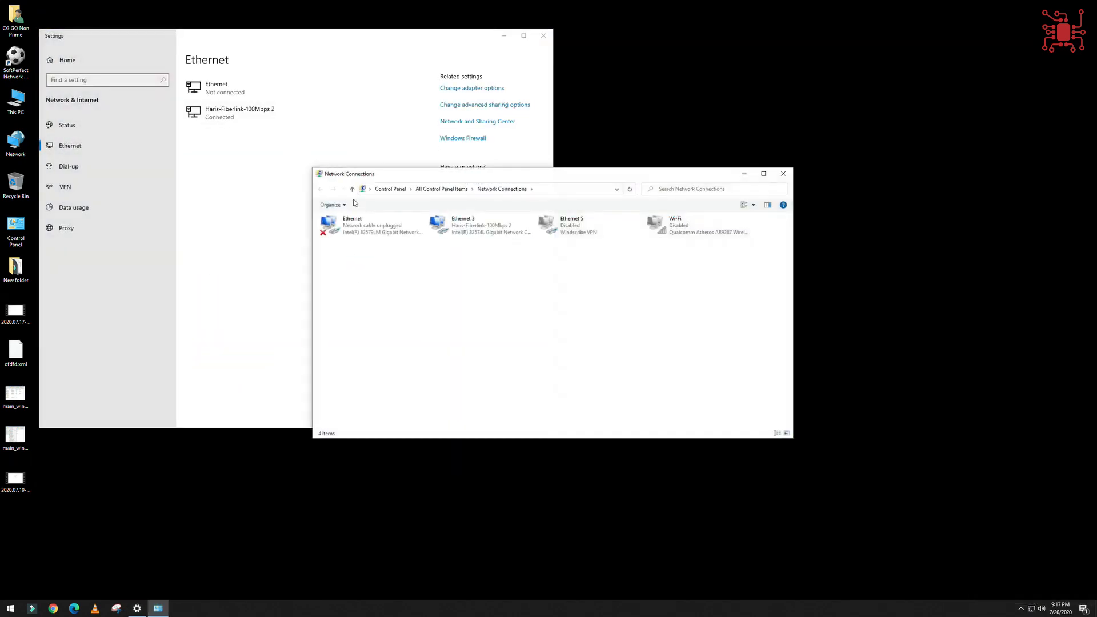
Disable the Ethernet 3 network adapter and enable the Wi-Fi adapter.
right_click(456, 231)
left_click(475, 237)
right_click(685, 226)
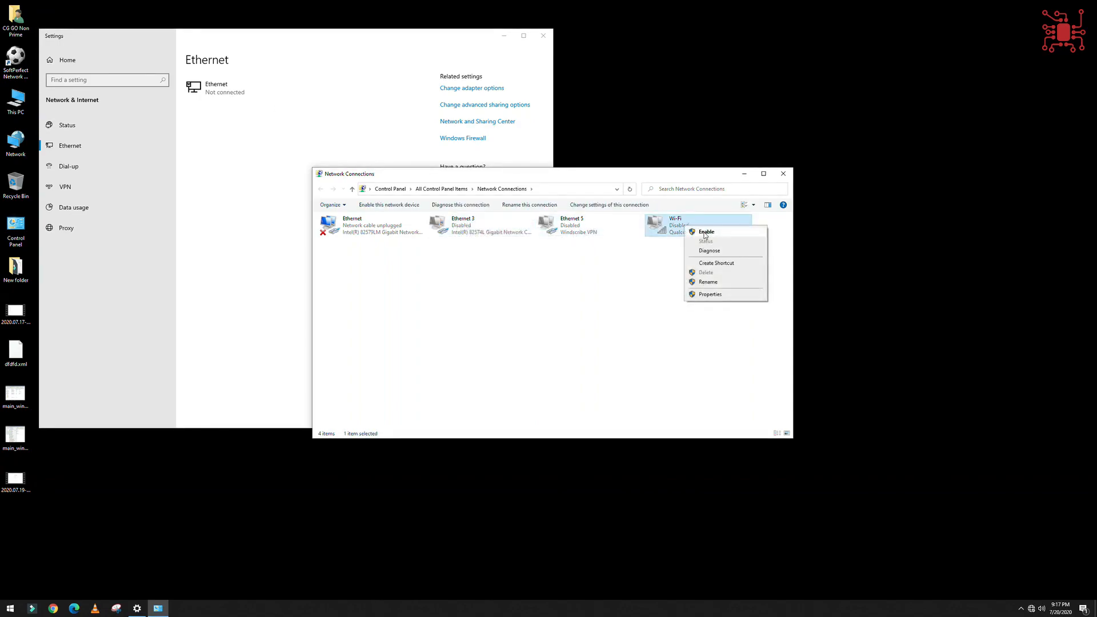
left_click(700, 232)
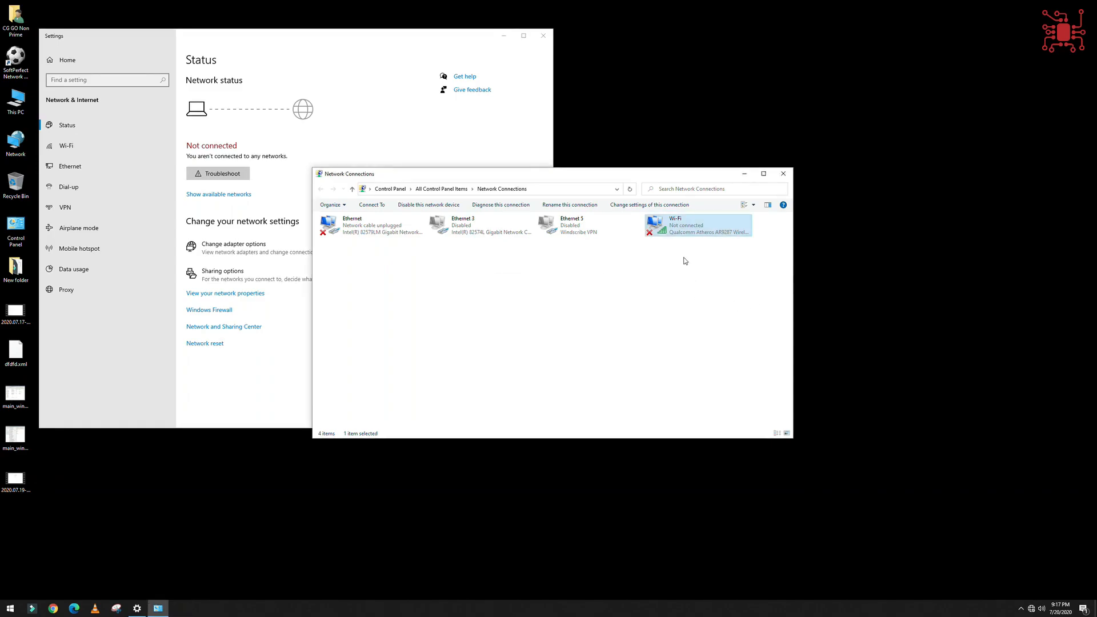
Connect to the open TP-LINK_167B1E wireless network, close the network windows and check the connection.
left_click(1031, 609)
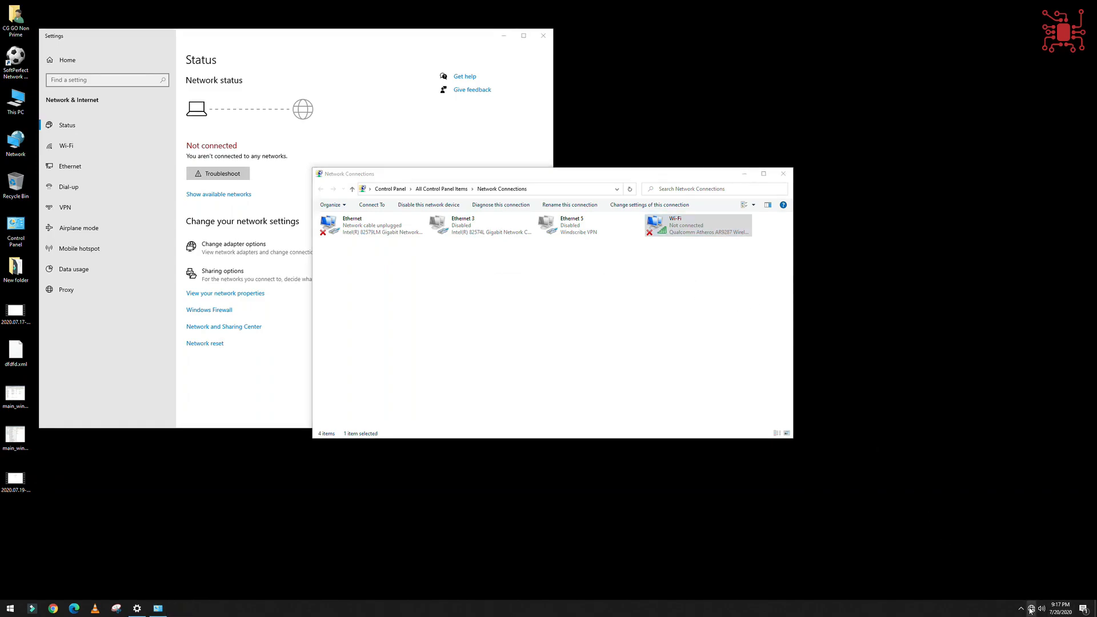
left_click(1006, 368)
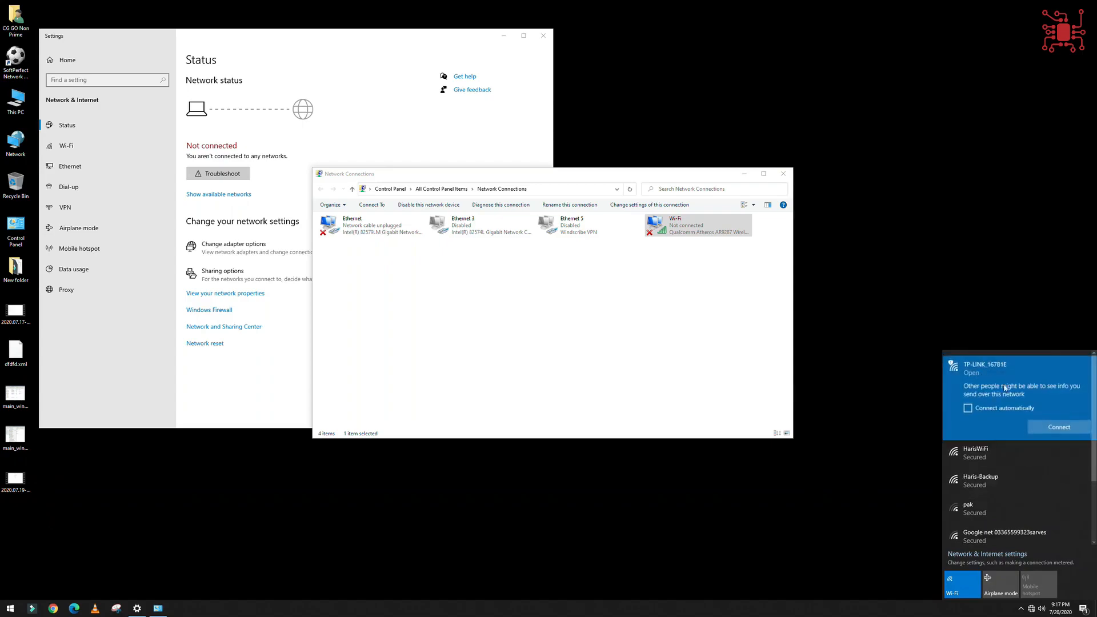
left_click(1036, 427)
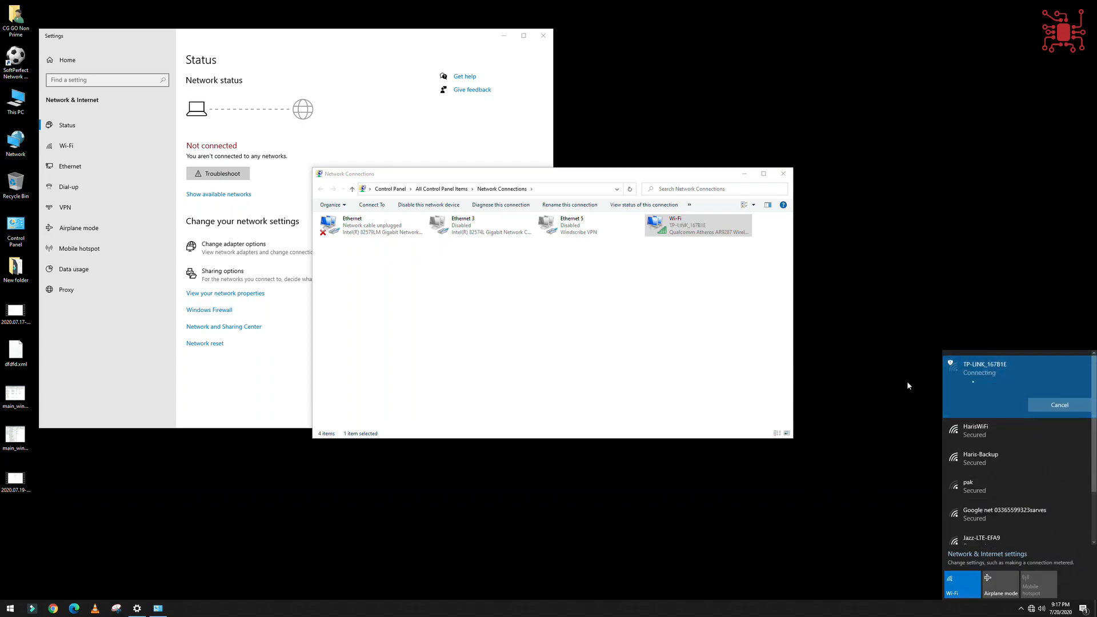
left_click(783, 174)
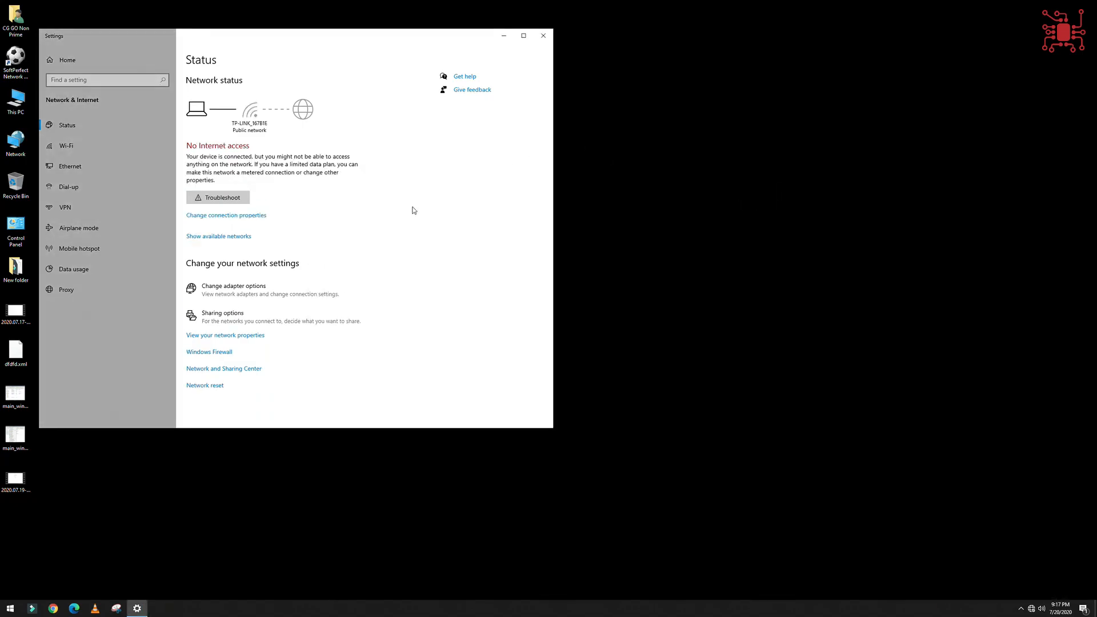
left_click(543, 35)
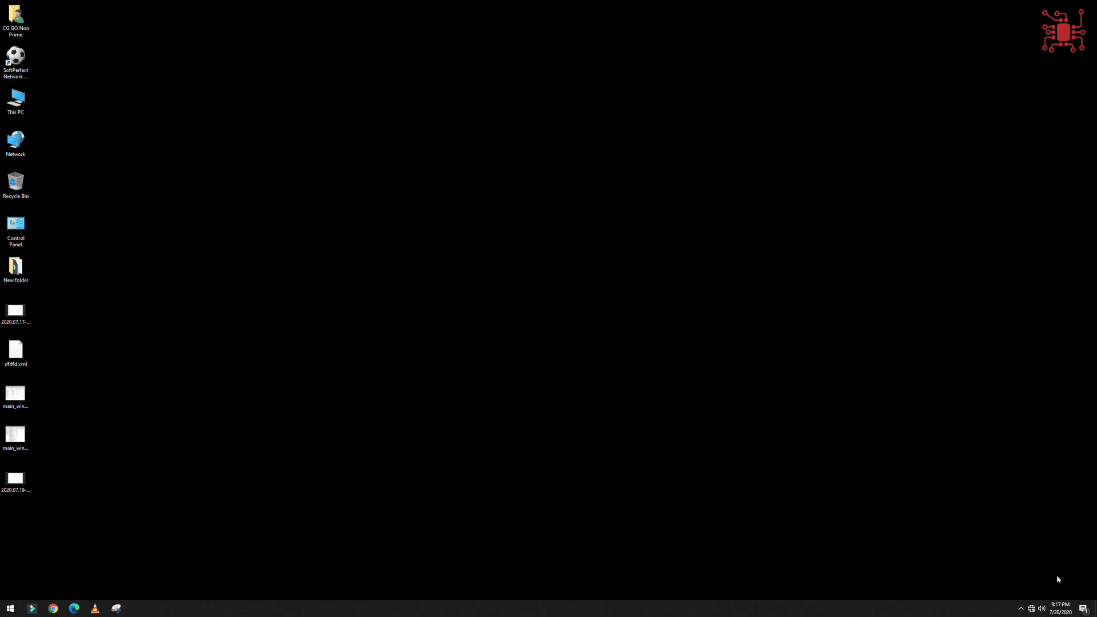
left_click(1032, 609)
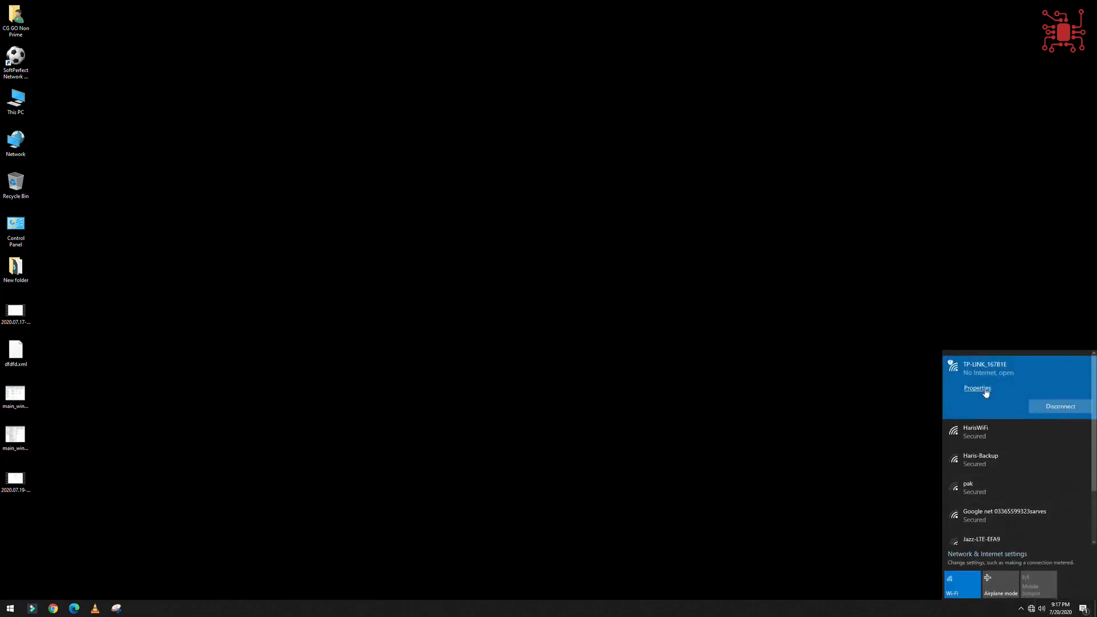
left_click(27, 552)
Open the router's admin page at 192.168.1.1 in Chrome and sign in with the saved credentials.
left_click(54, 607)
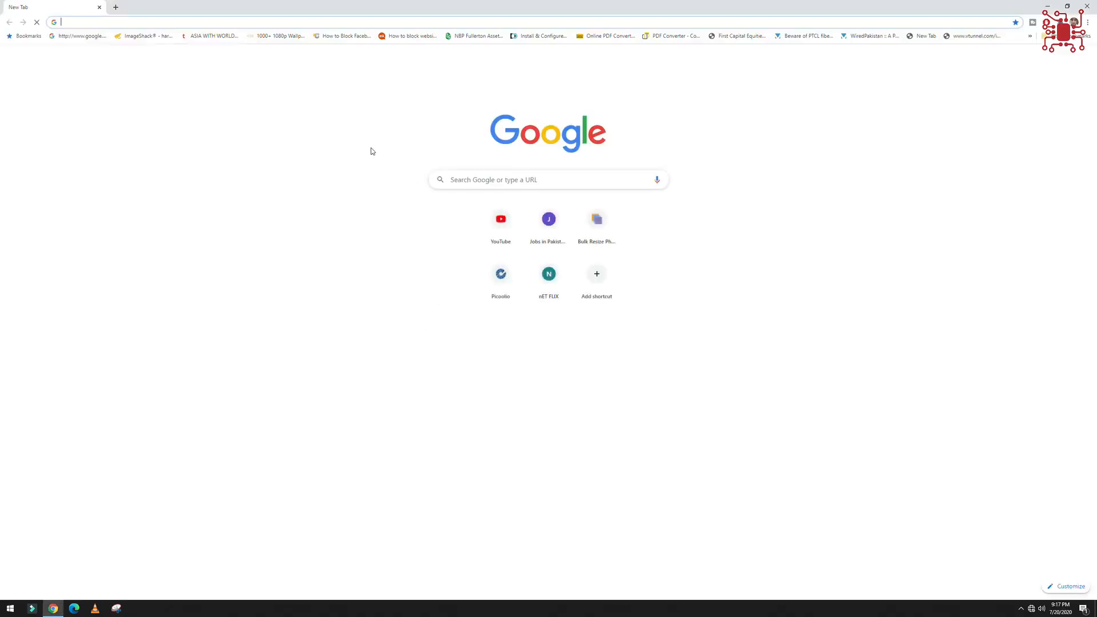
type("192.168.1.1")
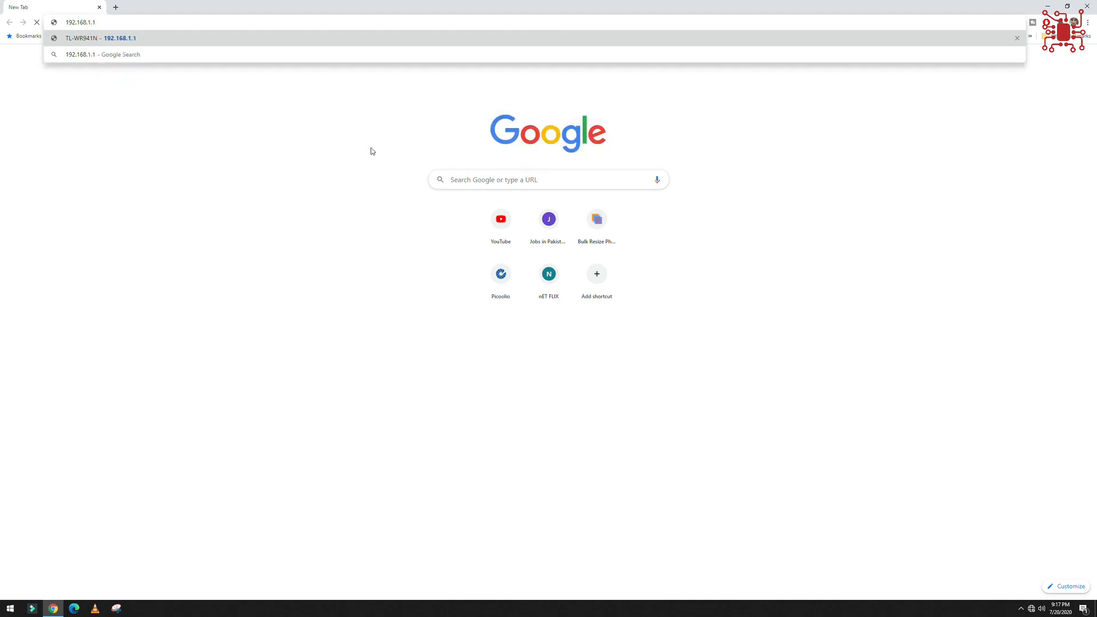
key("Return")
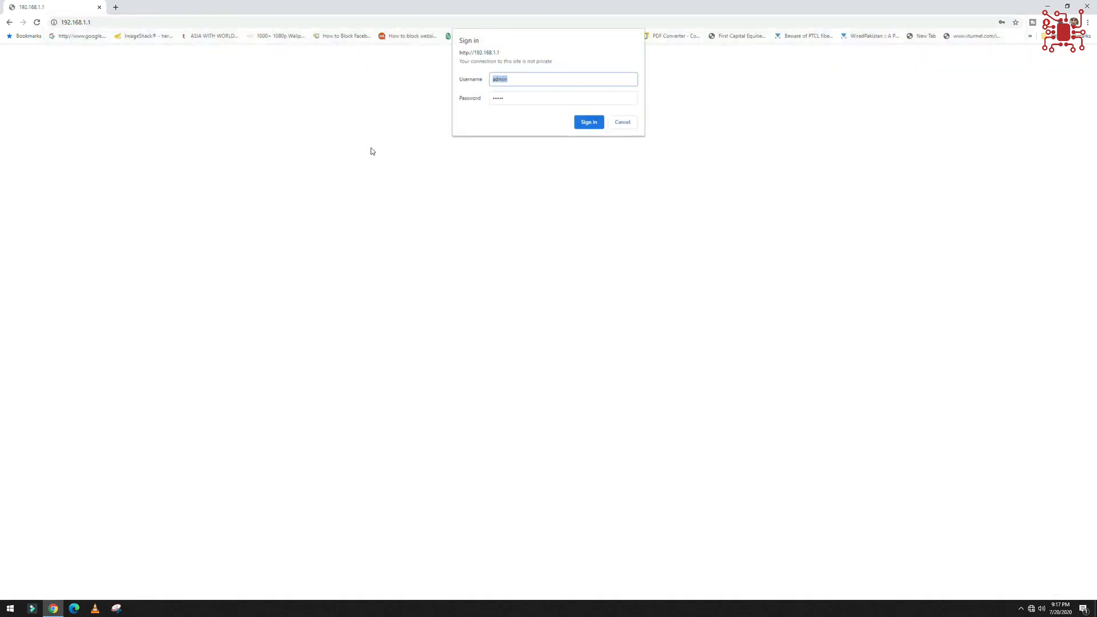
left_click(597, 123)
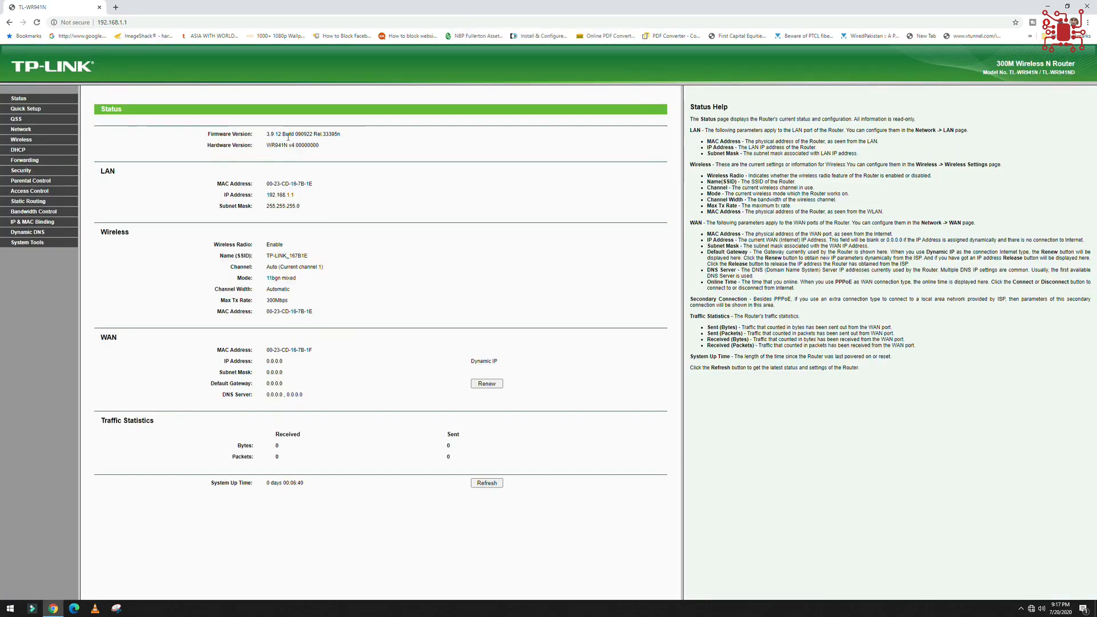
Check the firmware version on the router's Status page and open the Firmware Upgrade page.
left_click_drag(267, 135, 292, 145)
left_click(312, 137)
left_click(24, 243)
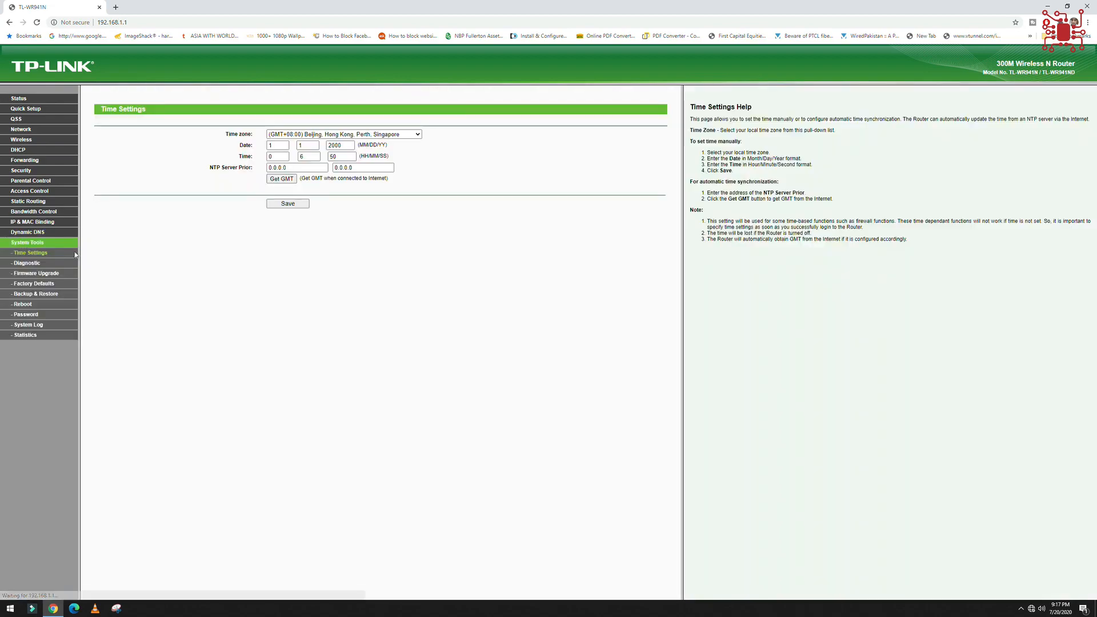
left_click(35, 273)
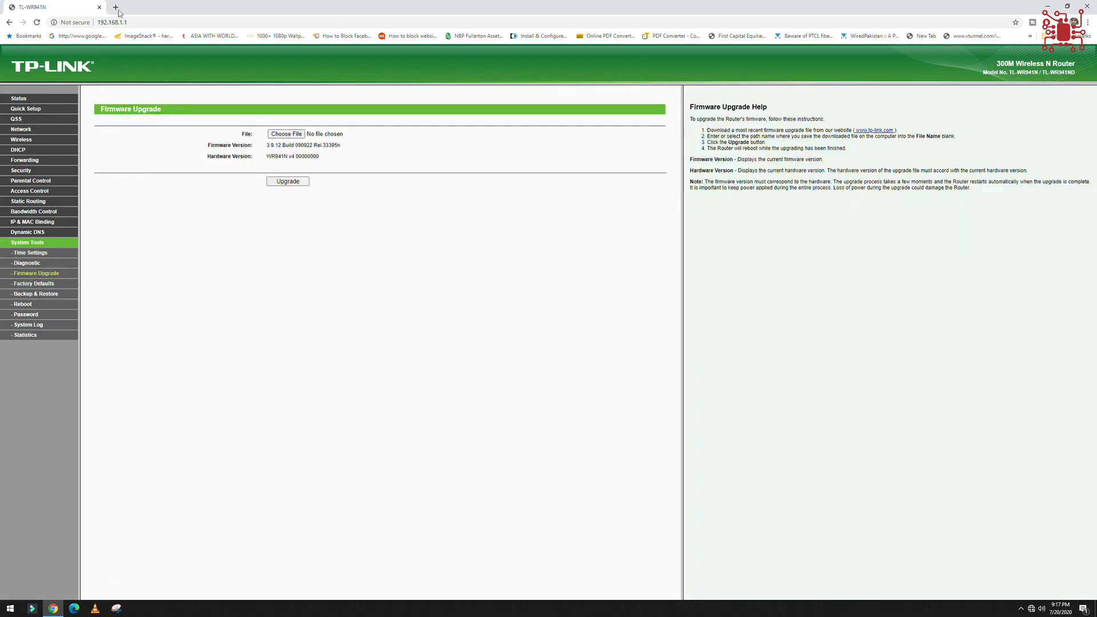
left_click(286, 133)
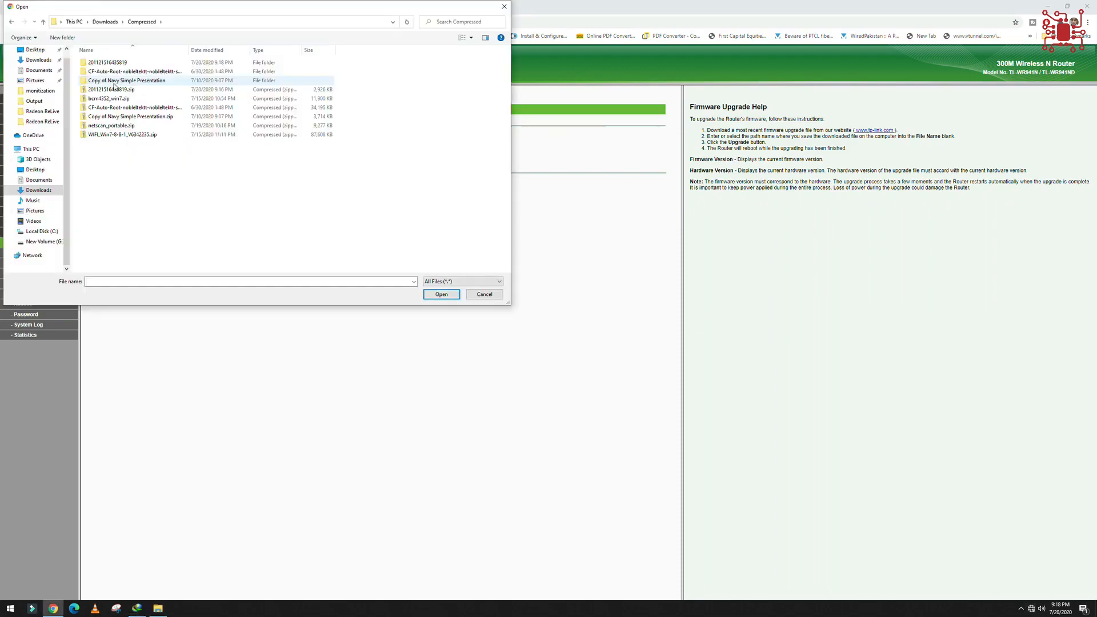
double_click(118, 64)
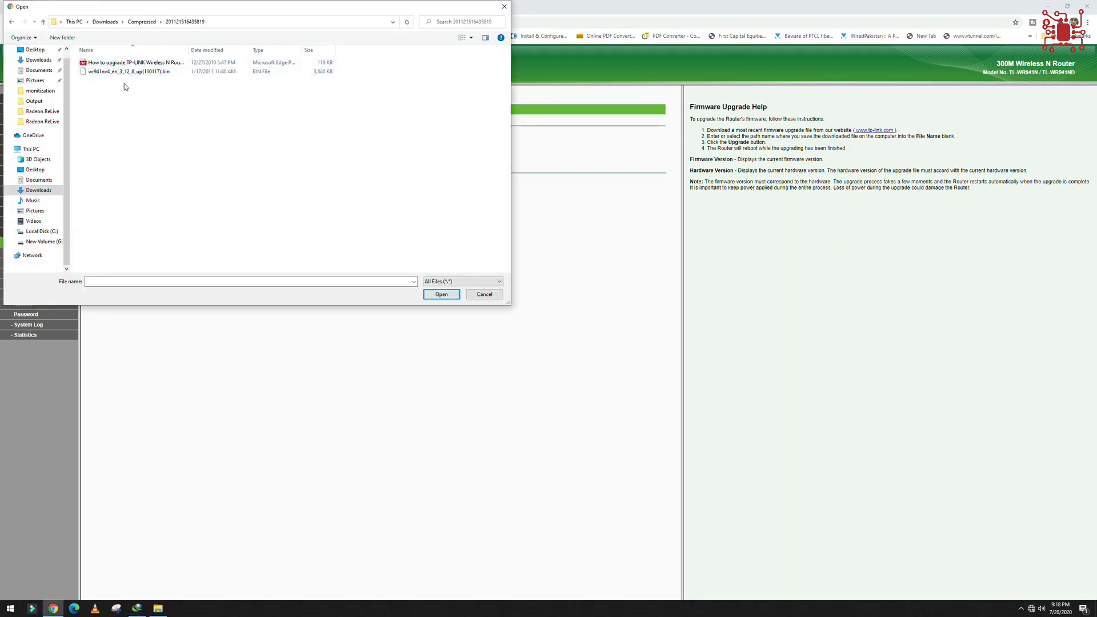
left_click(176, 64)
right_click(176, 65)
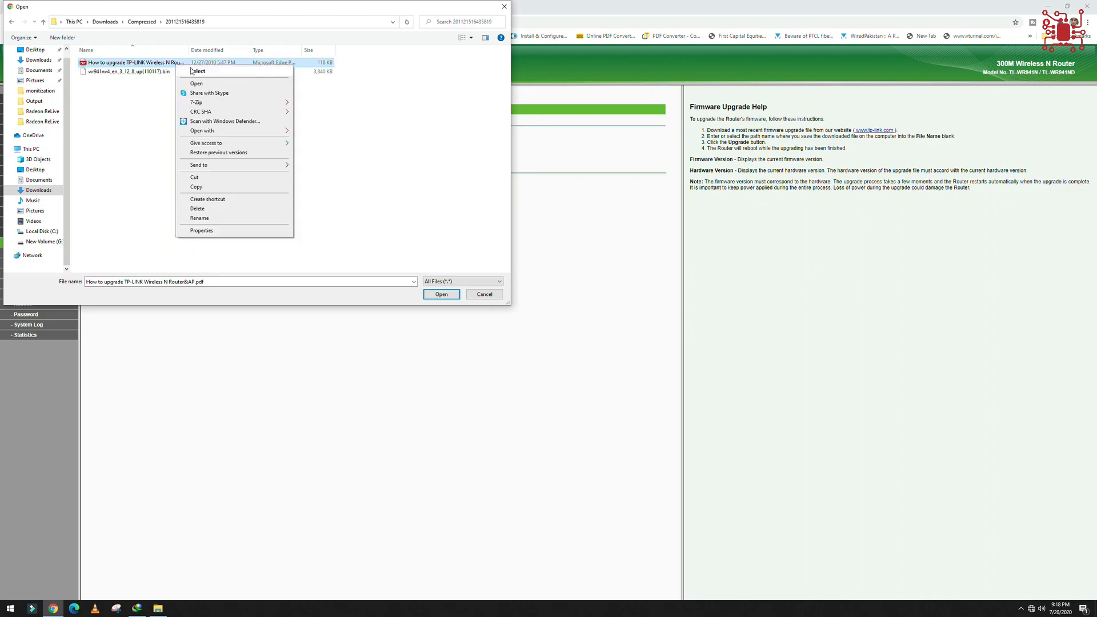
left_click(138, 111)
left_click(157, 610)
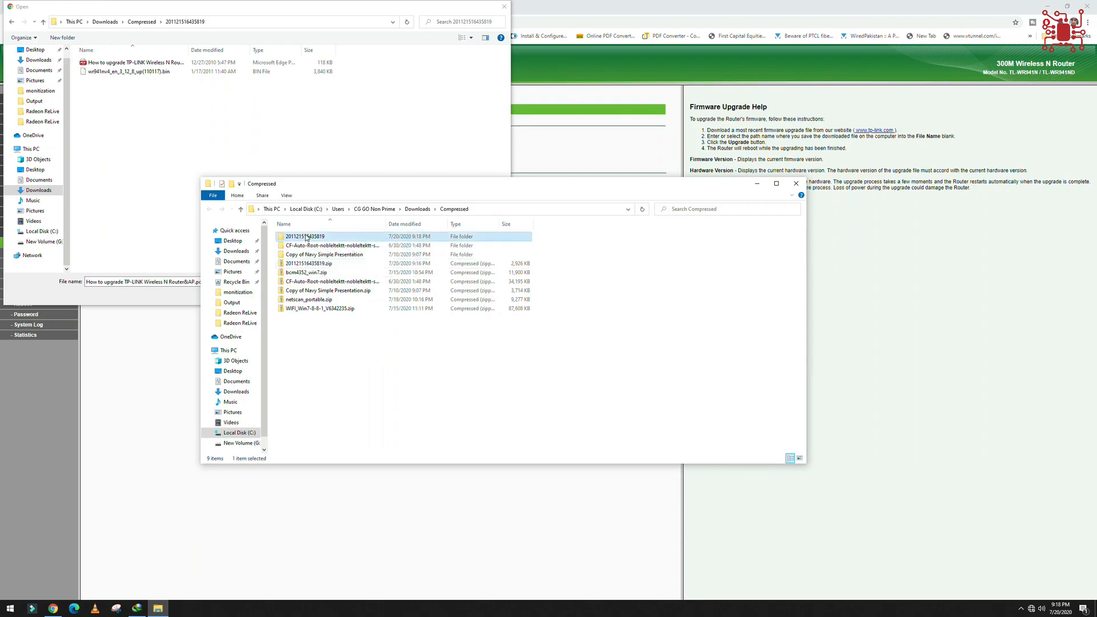
double_click(307, 237)
double_click(307, 238)
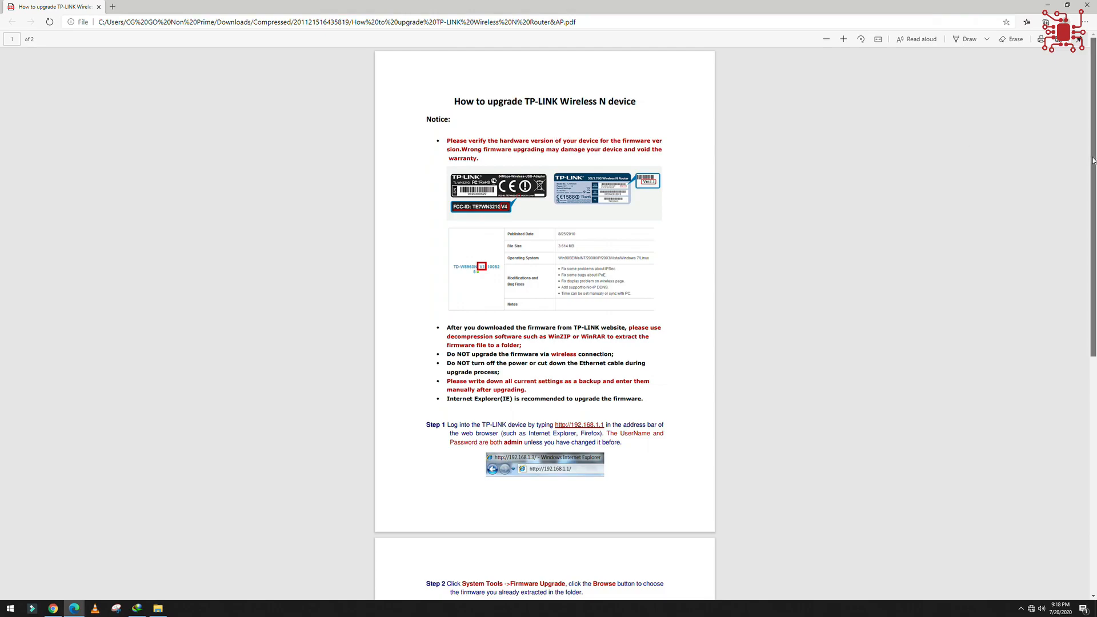
scroll(1096, 298, "down", 3)
scroll(1095, 298, "down", 3)
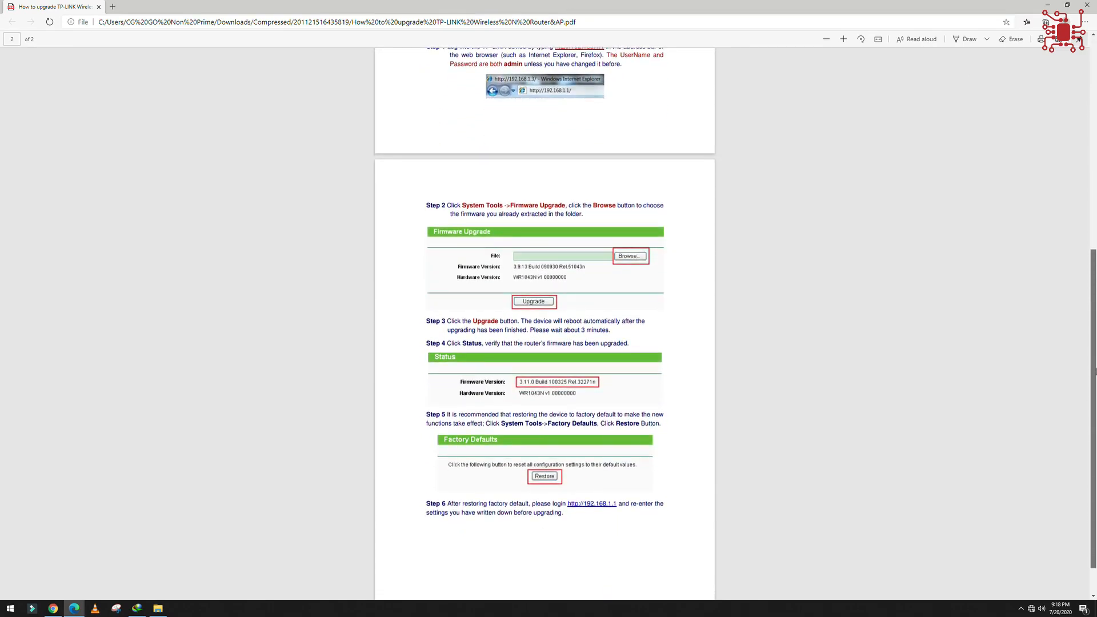
scroll(957, 294, "up", 2)
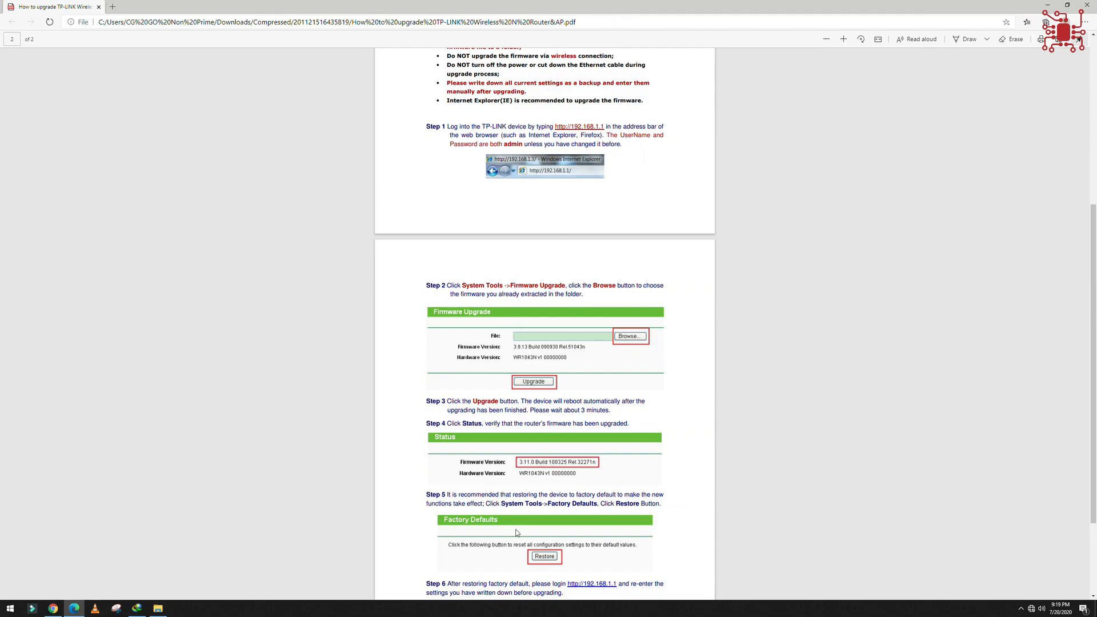
scroll(516, 532, "down", 3)
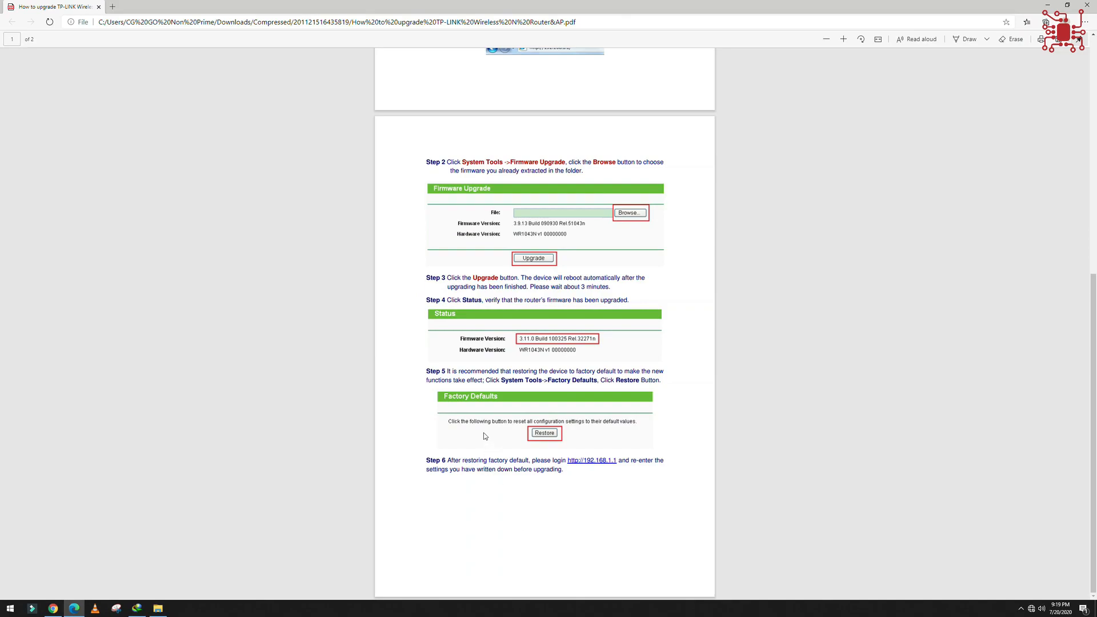
left_click_drag(571, 371, 662, 465)
left_click(609, 509)
scroll(608, 514, "up", 10)
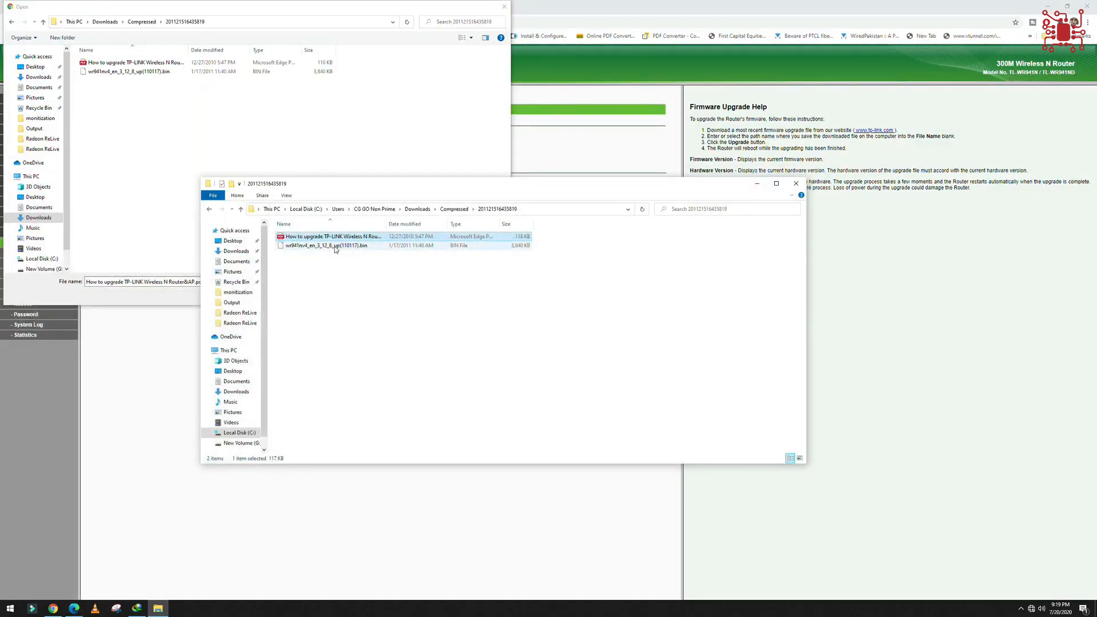
Try to open the wr941nv4_en_3_12_8_up(110117).bin file directly, and close the folder window and the pending file selection.
double_click(333, 246)
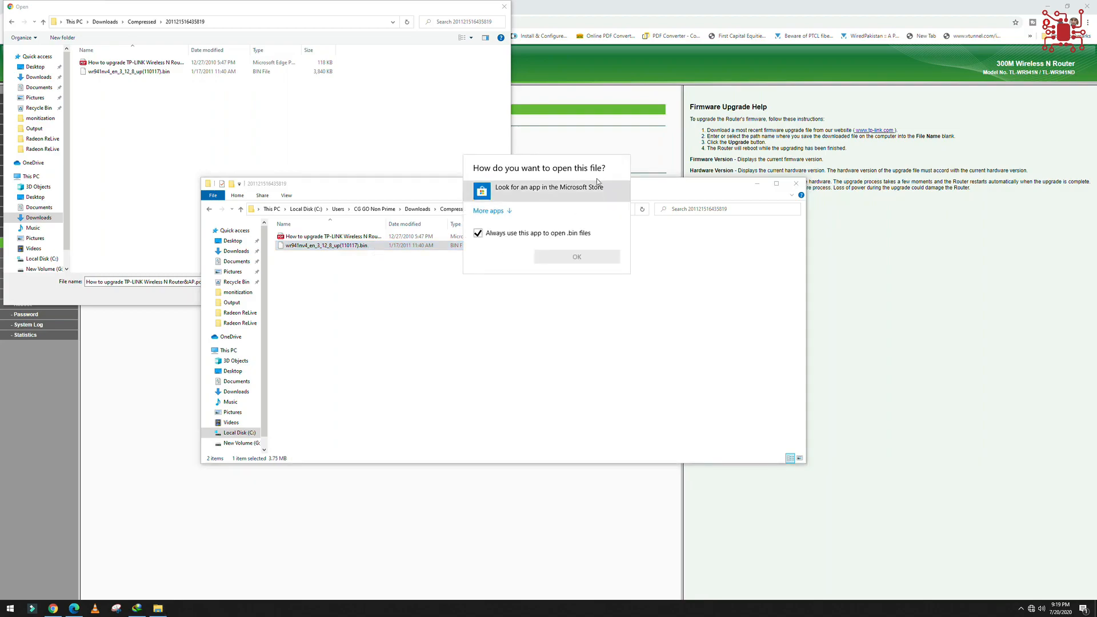
left_click(645, 279)
left_click(796, 183)
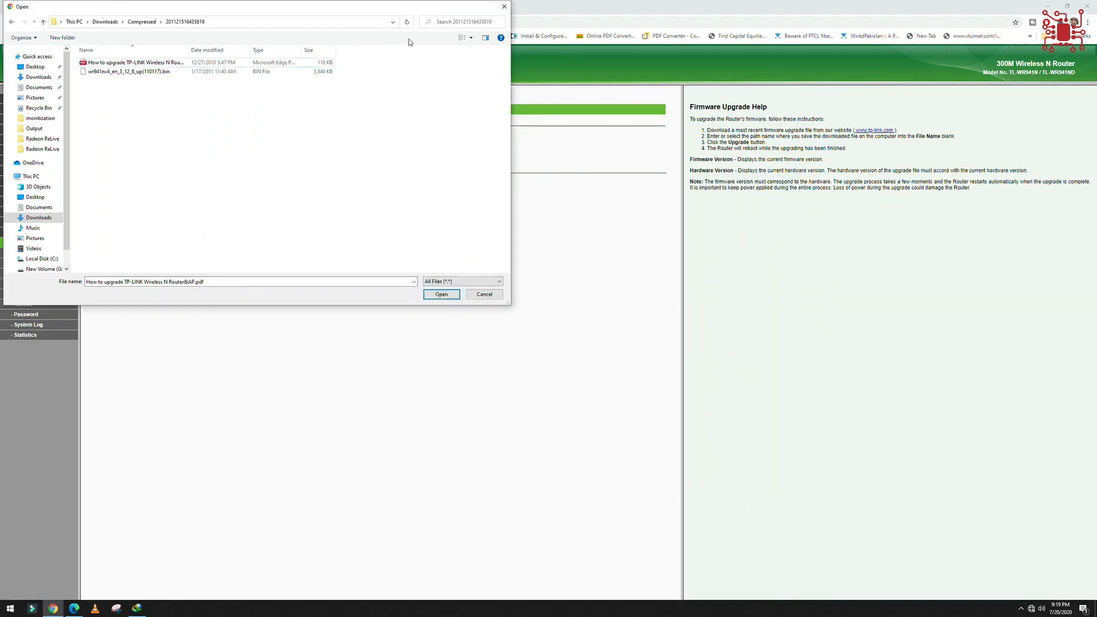
left_click(499, 11)
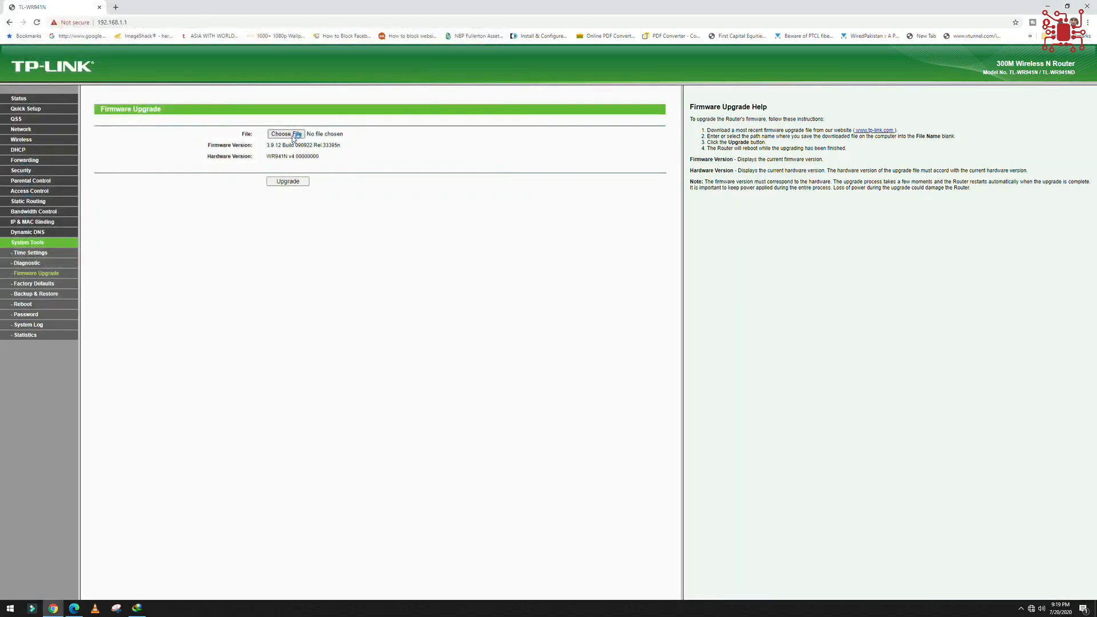
left_click(292, 135)
double_click(109, 91)
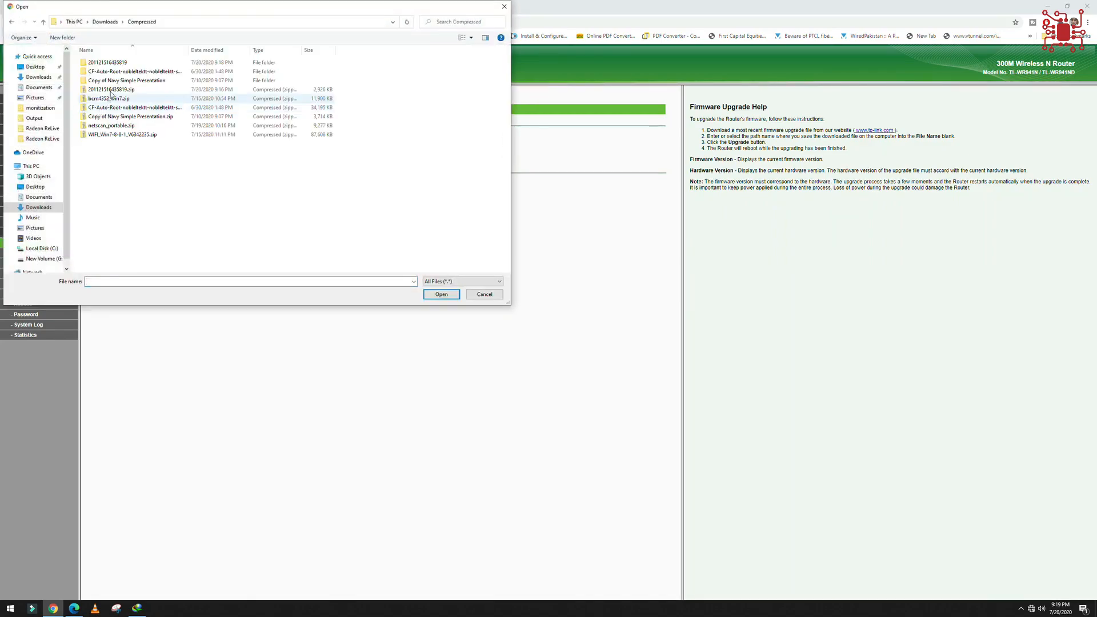
double_click(109, 63)
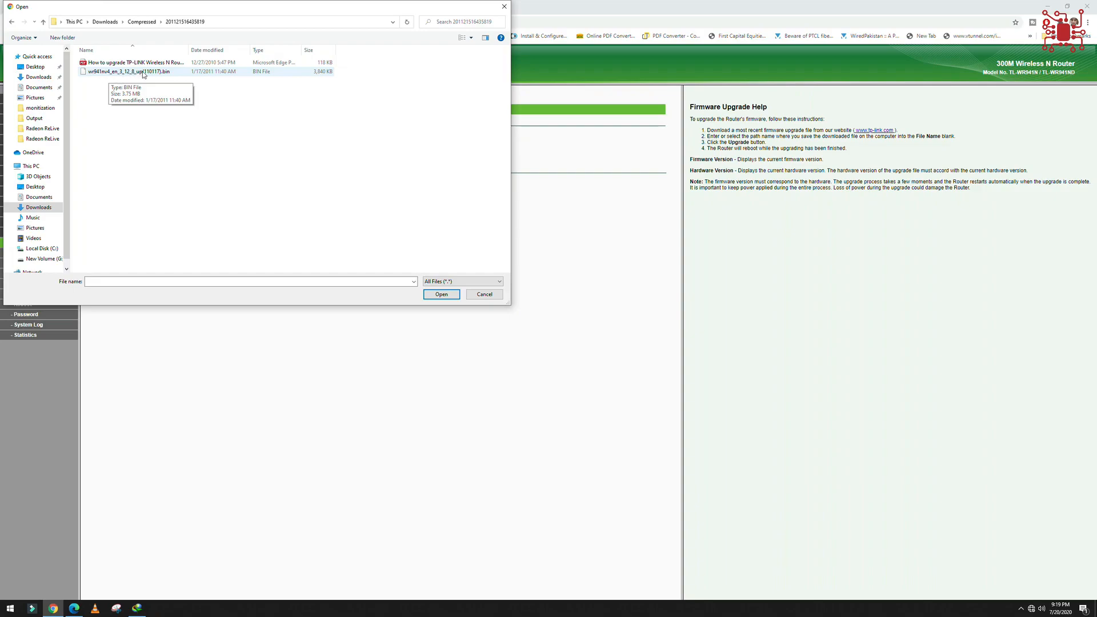
left_click_drag(195, 11, 490, 146)
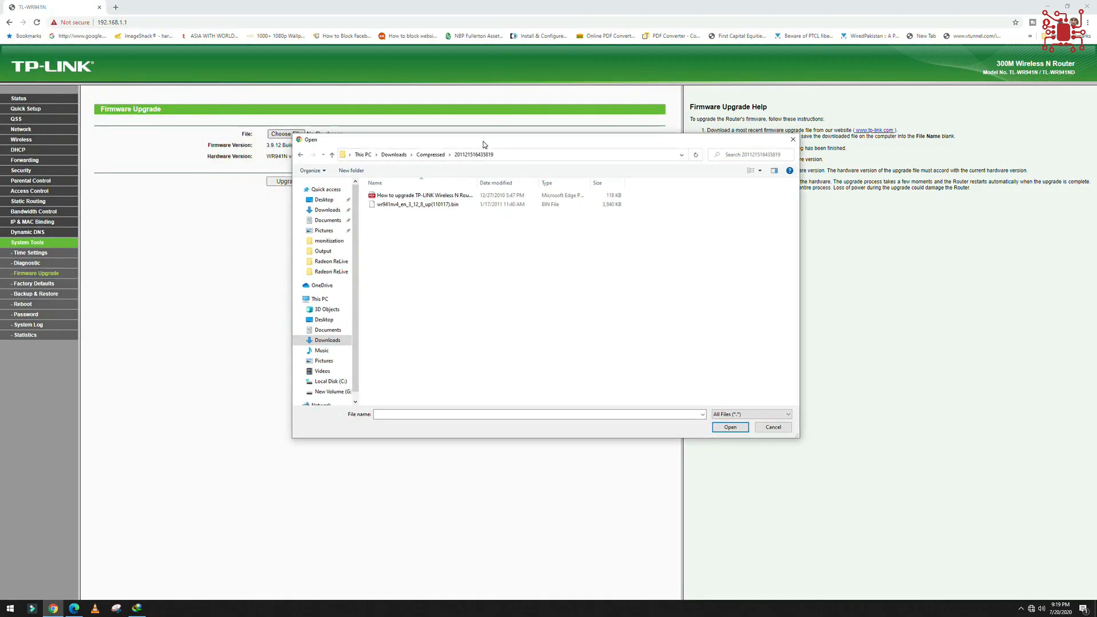
double_click(450, 205)
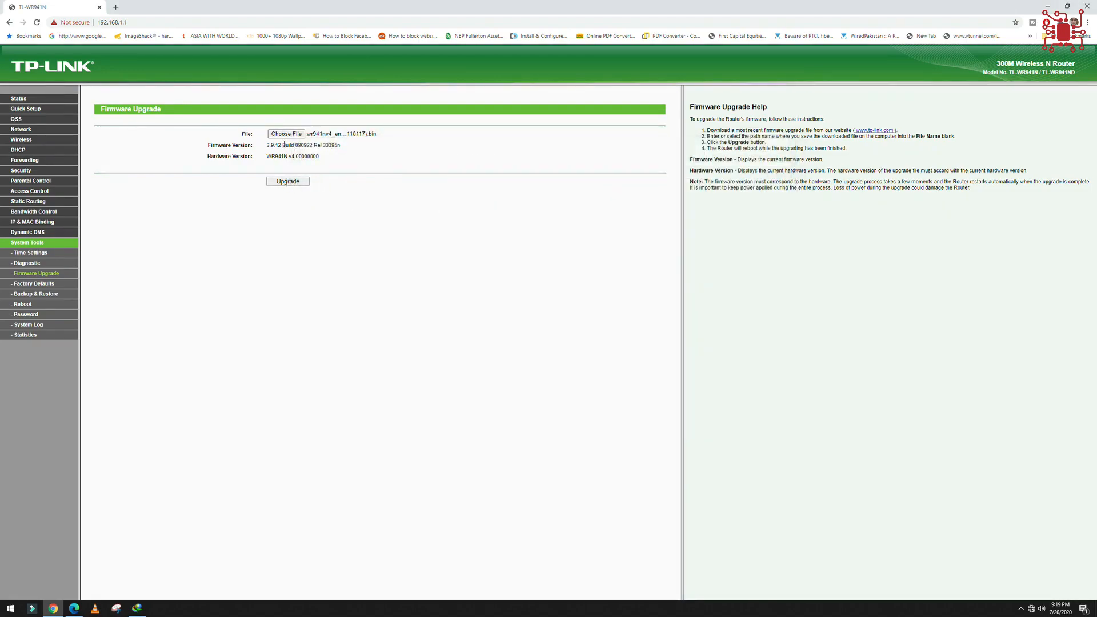
Start the router's firmware upgrade with the chosen file and confirm it.
left_click(298, 182)
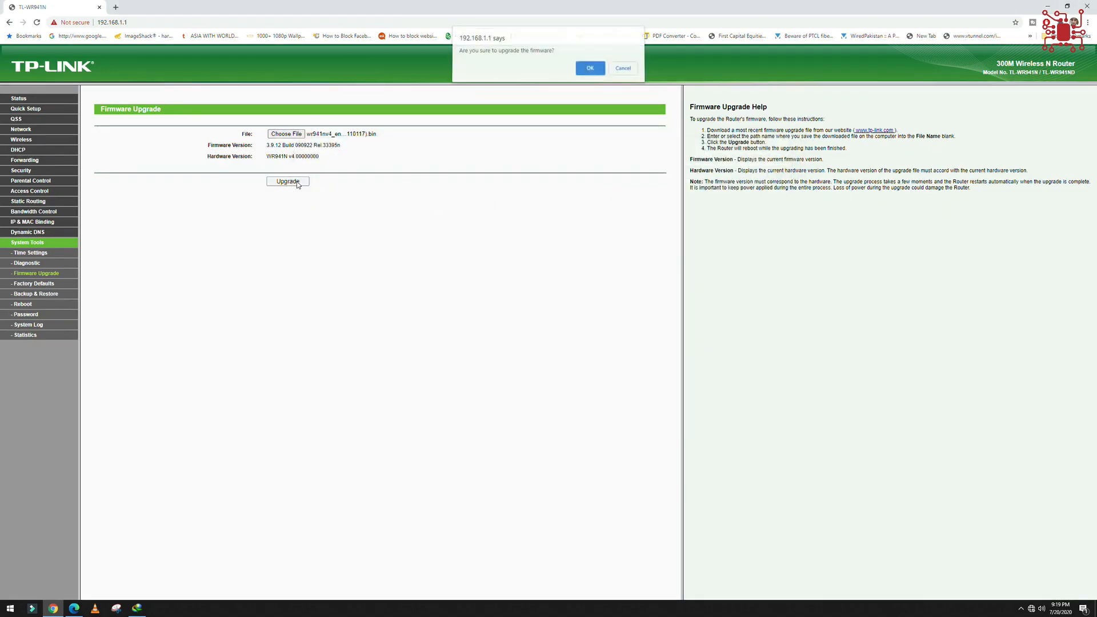
left_click(592, 71)
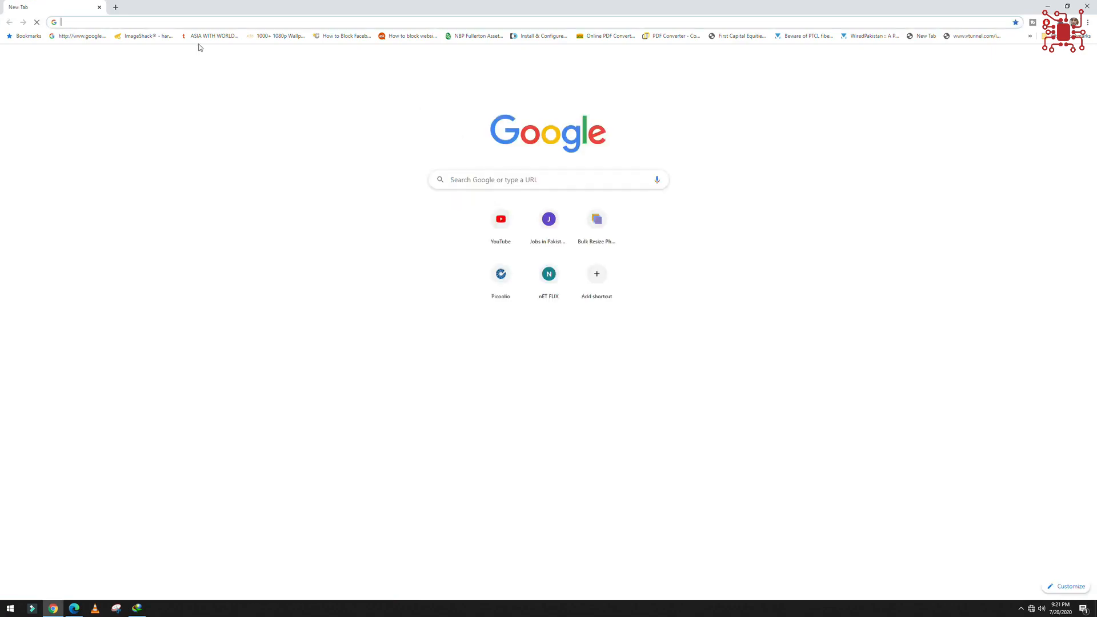
Reopen the router's admin page at 192.168.1.1, sign in with the administrator username and password, and save the login in the browser.
type("192.168.1.1")
key("Return")
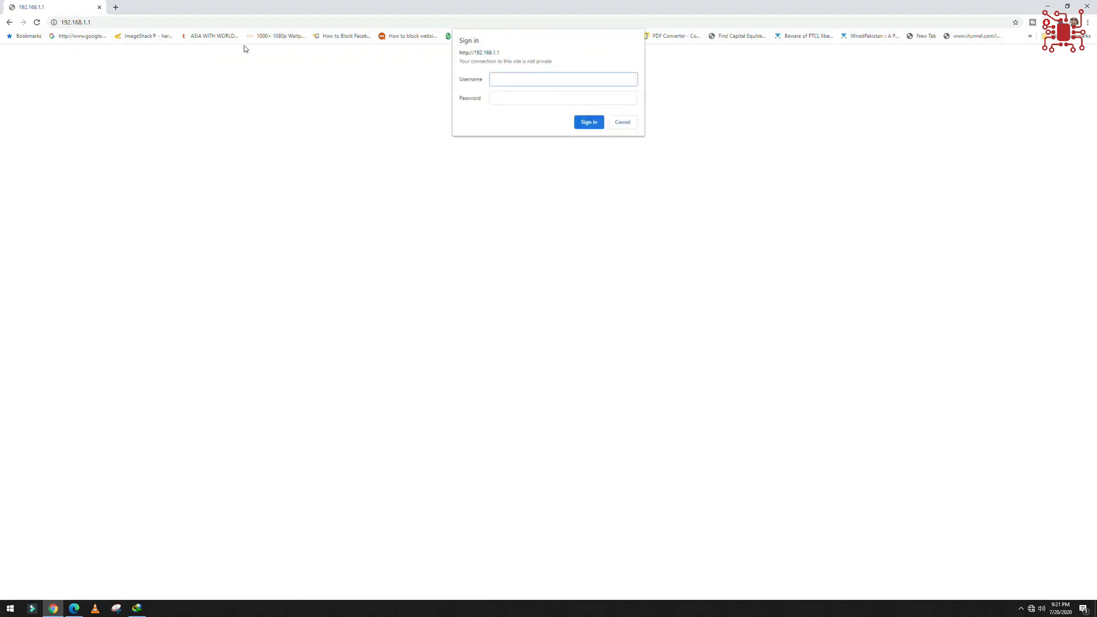
type("admin")
key("Tab")
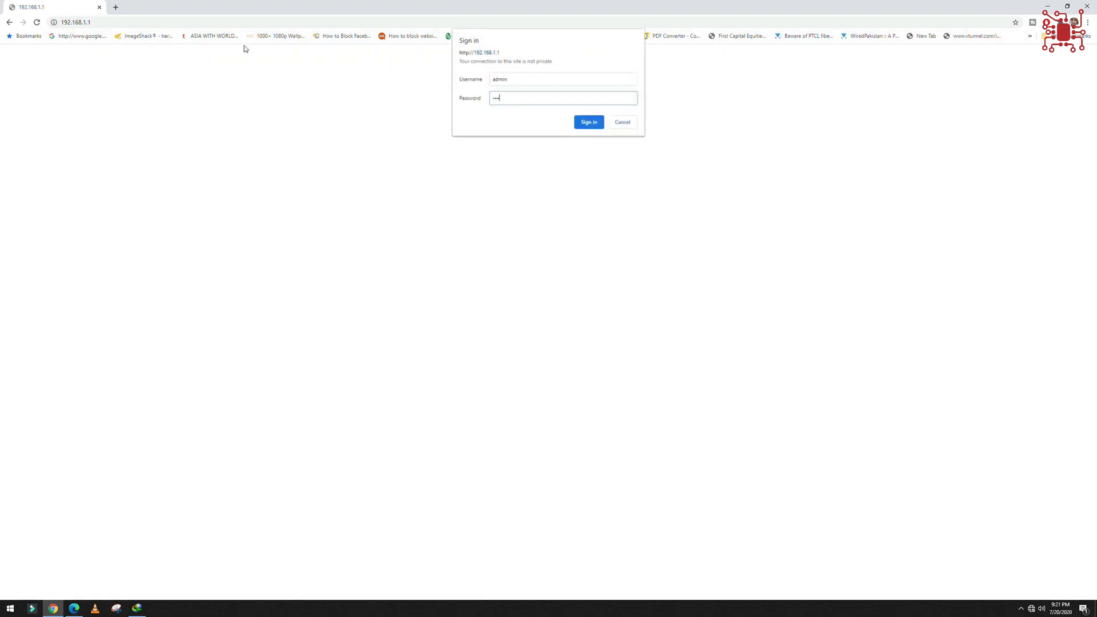
type("admin")
key("Return")
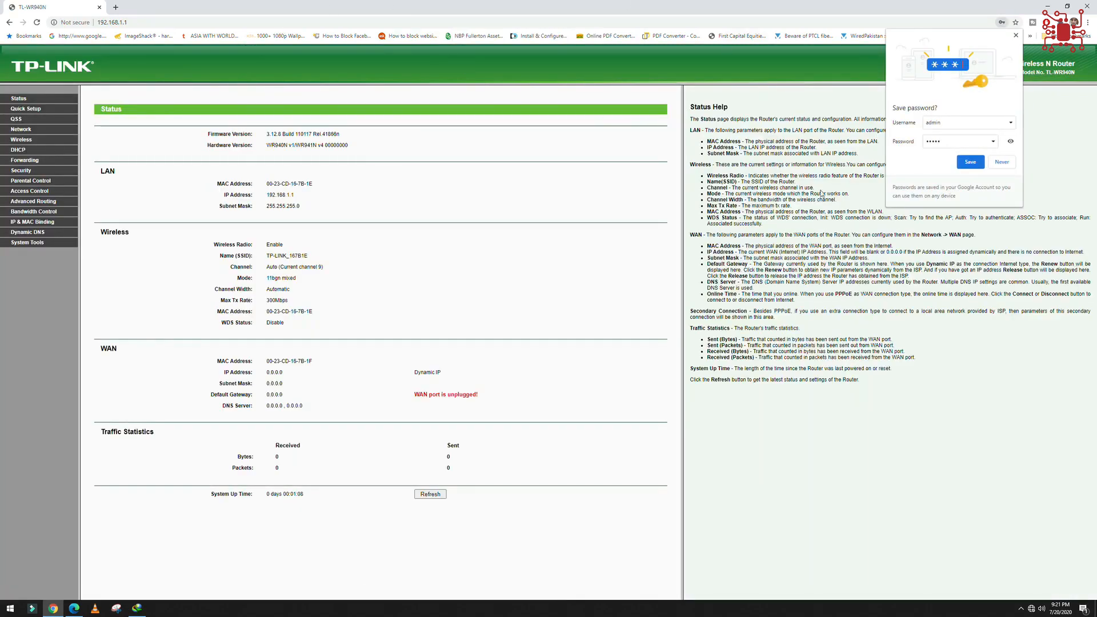
left_click(971, 162)
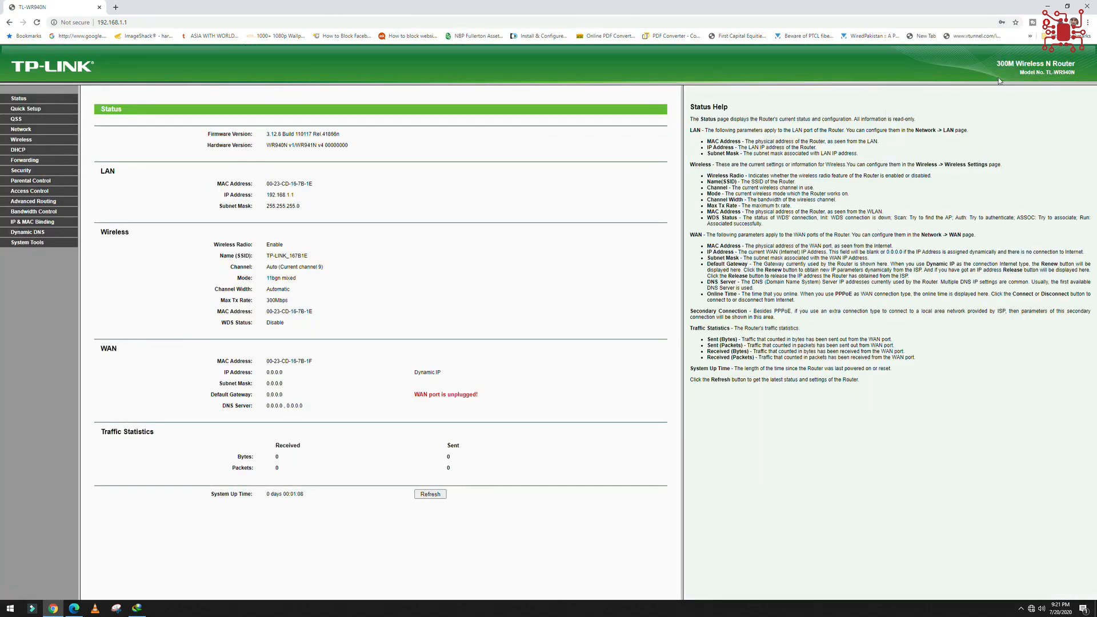
Check the firmware version and hardware version on the router's Status page after the upgrade.
left_click_drag(274, 134, 346, 137)
left_click(284, 142)
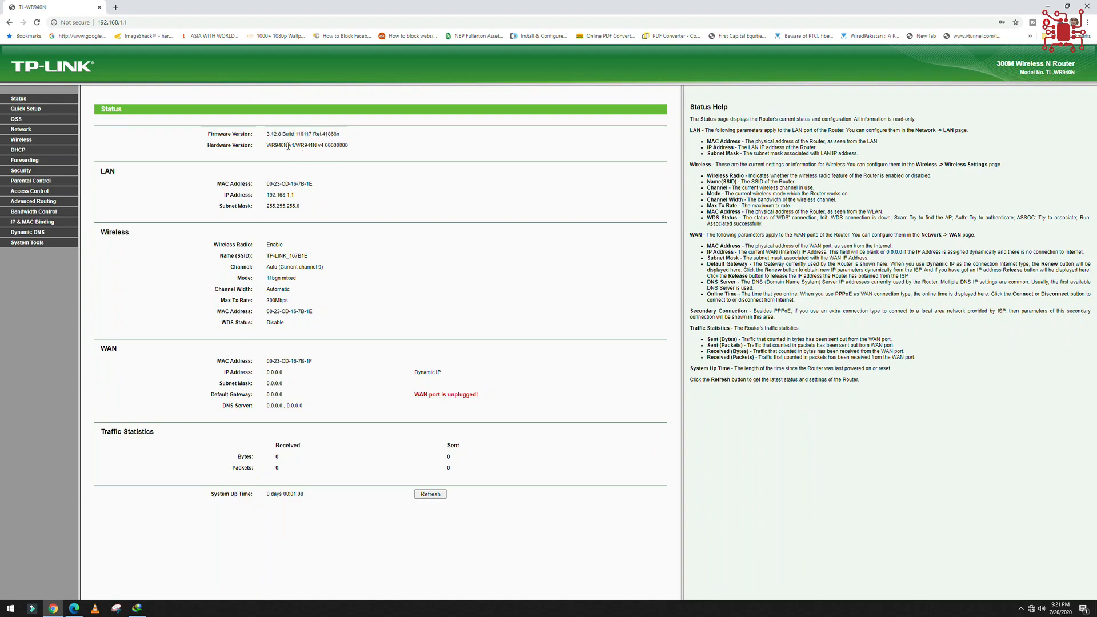
left_click_drag(267, 136, 335, 136)
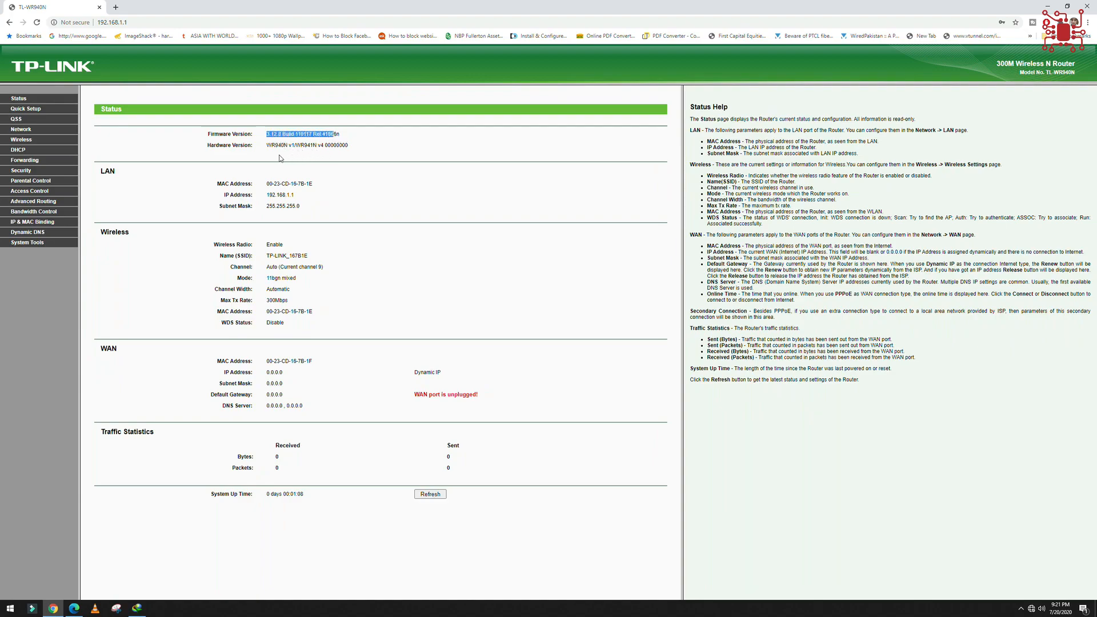
left_click_drag(268, 145, 325, 148)
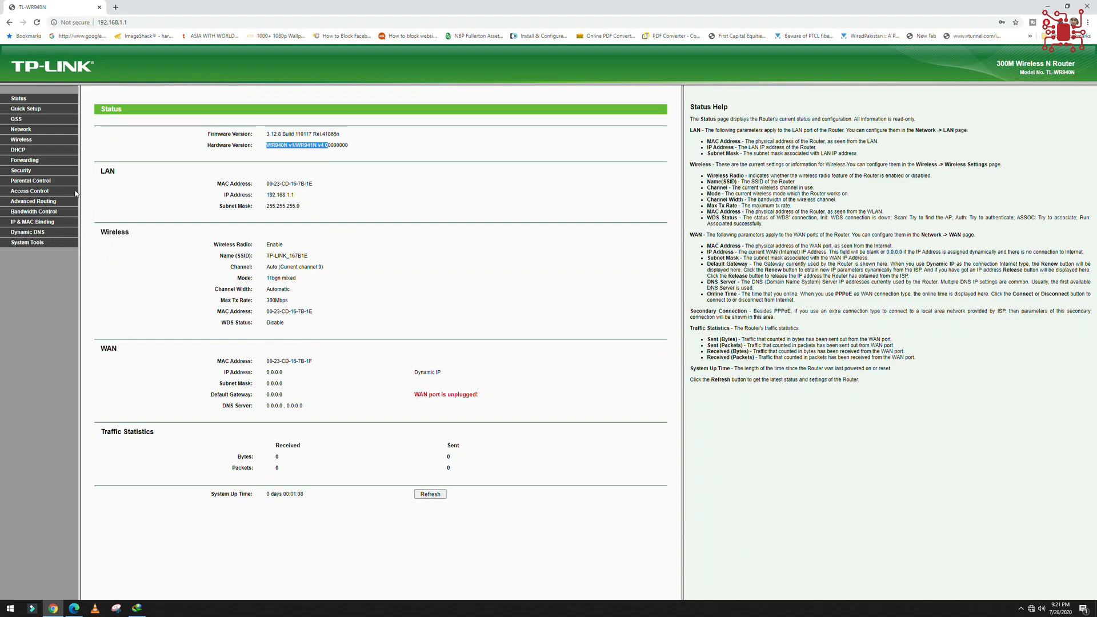
Look at the Quick Setup WAN connection types, back out without changes, and view the Time Settings under System Tools.
left_click(24, 109)
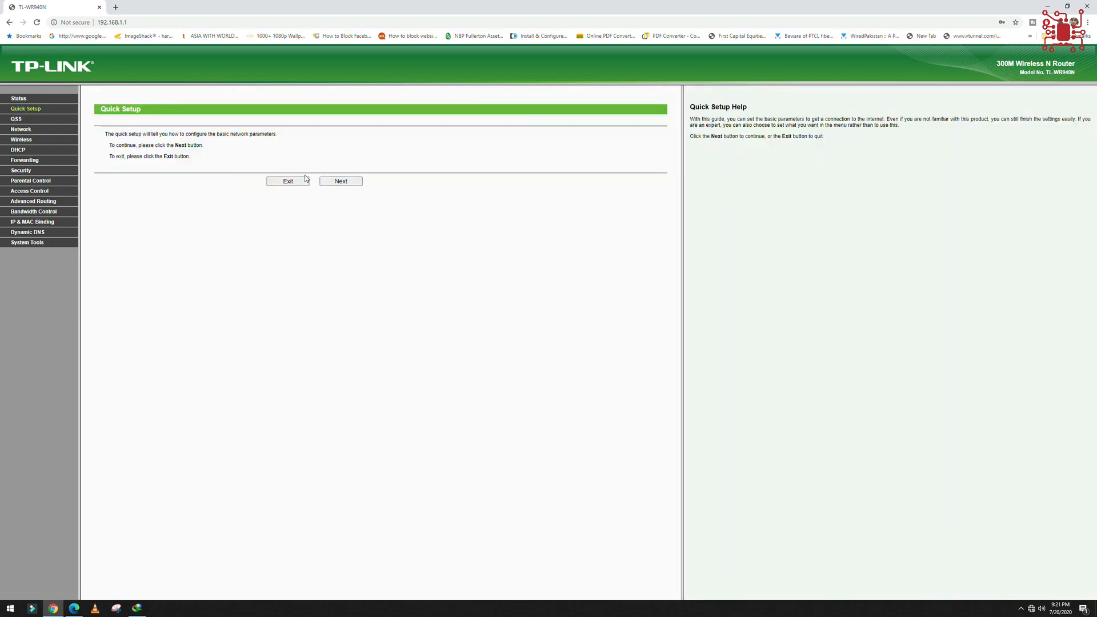
left_click(337, 184)
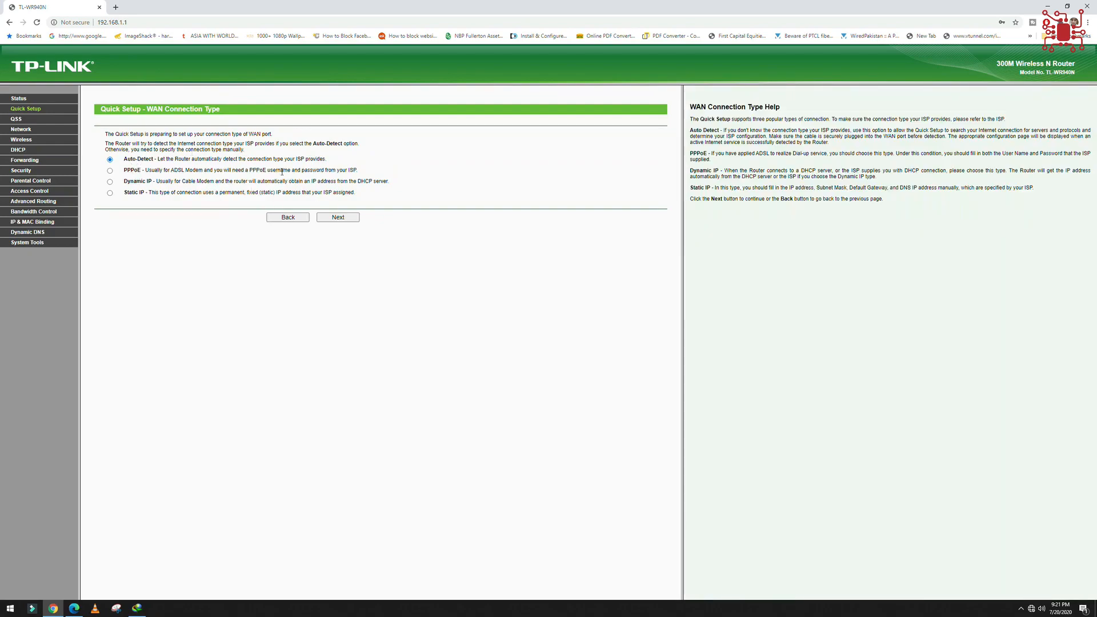
left_click(287, 218)
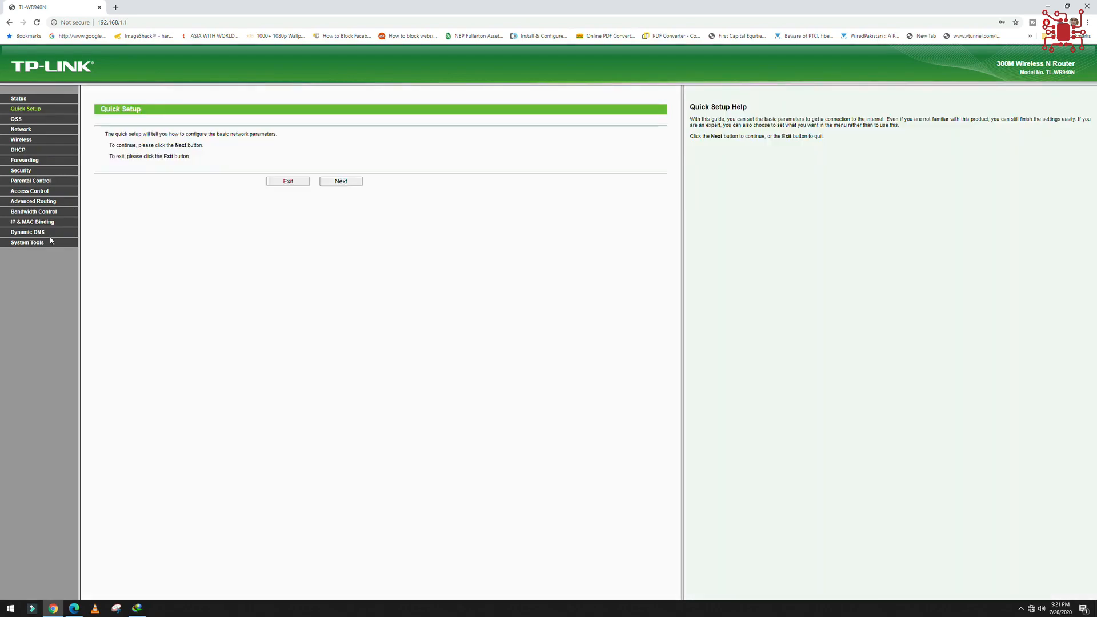
left_click(35, 243)
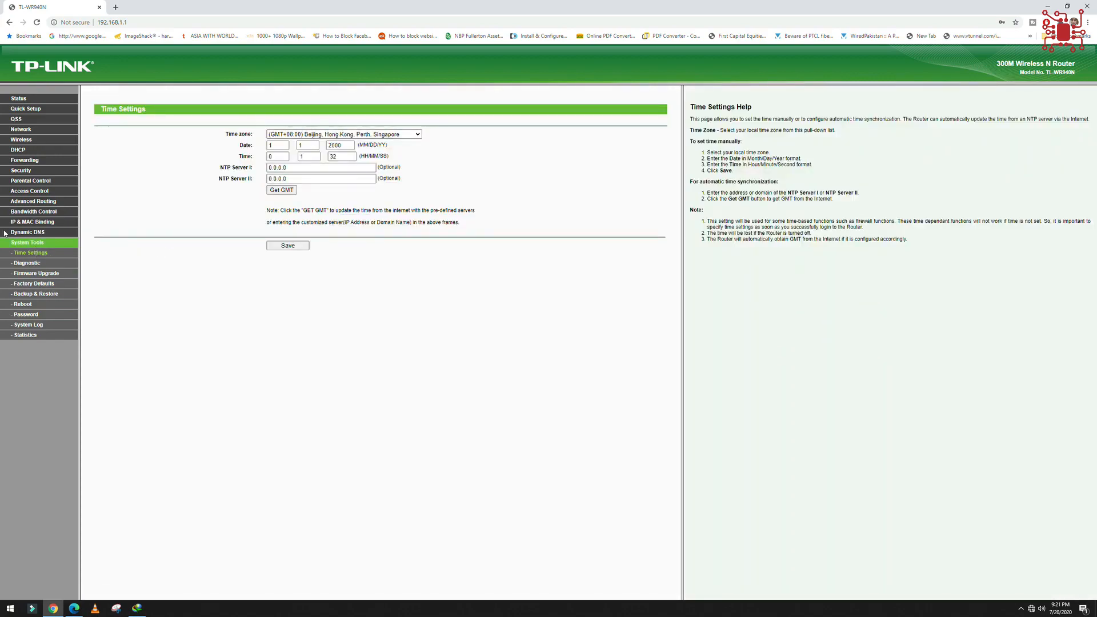
Return to the Status page and recheck the firmware version.
left_click(20, 99)
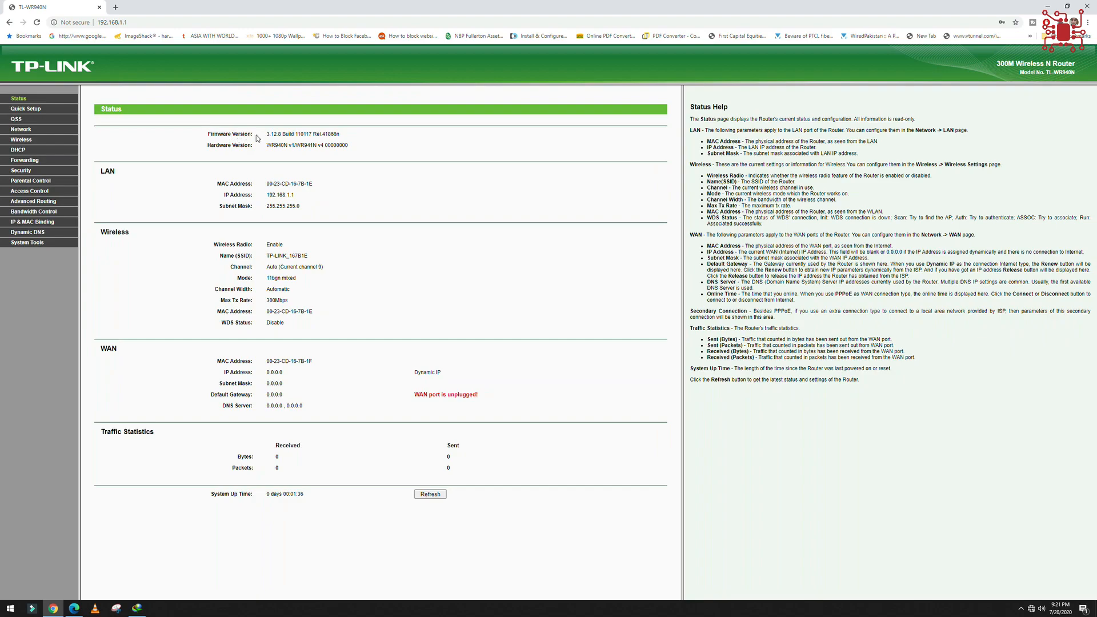
left_click_drag(261, 136, 318, 135)
left_click(306, 157)
Review the Wireless Settings, Wireless Security, Wireless MAC Filtering and Wireless Advanced pages.
left_click(29, 141)
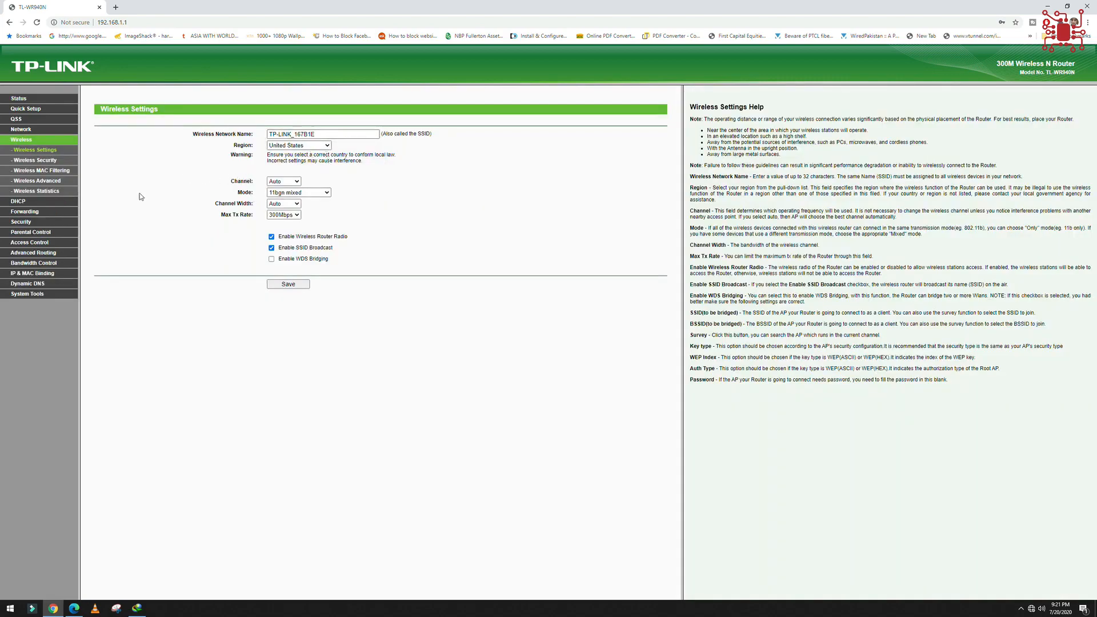
left_click(35, 160)
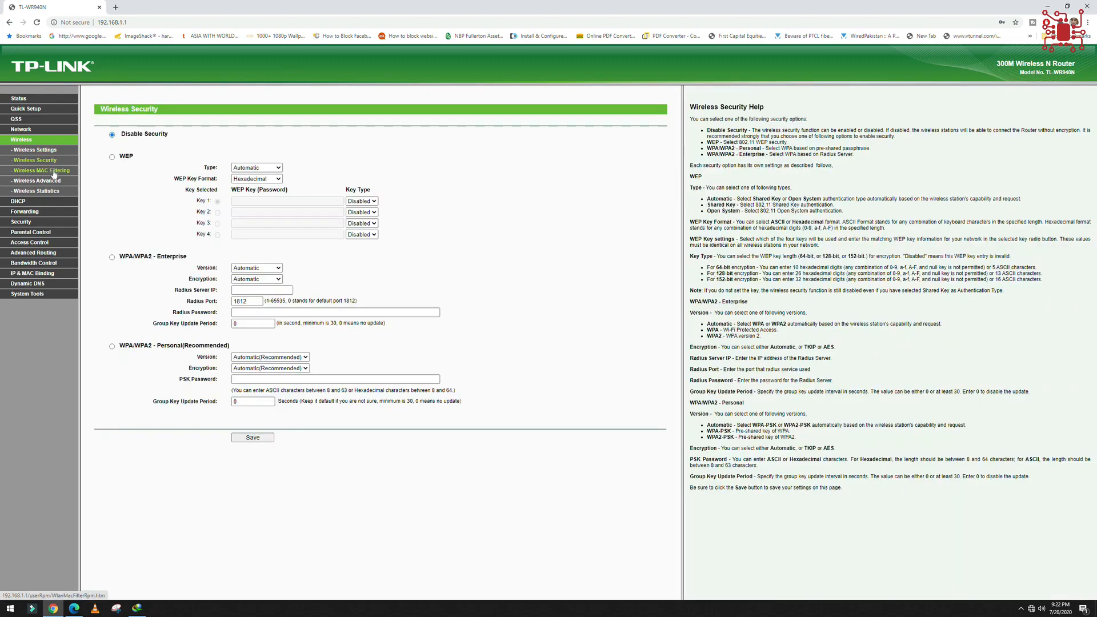
left_click(51, 172)
left_click(46, 182)
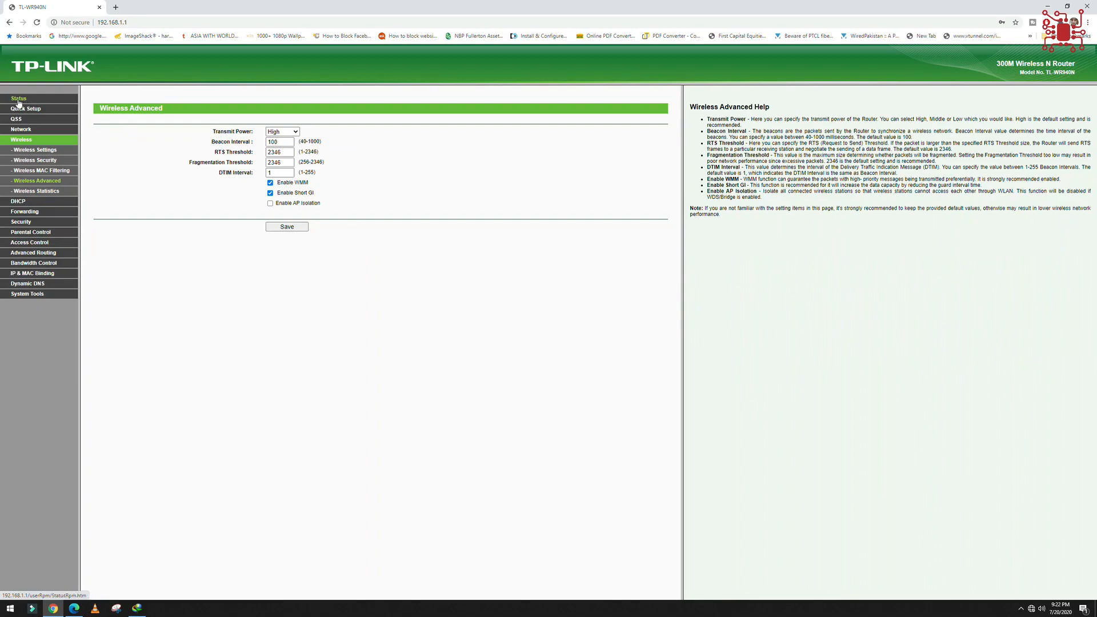
Browse the Status, Time Settings, Parental Control, Security, Virtual Servers, DHCP Settings, Wireless Settings and Network pages of the upgraded router.
left_click(19, 98)
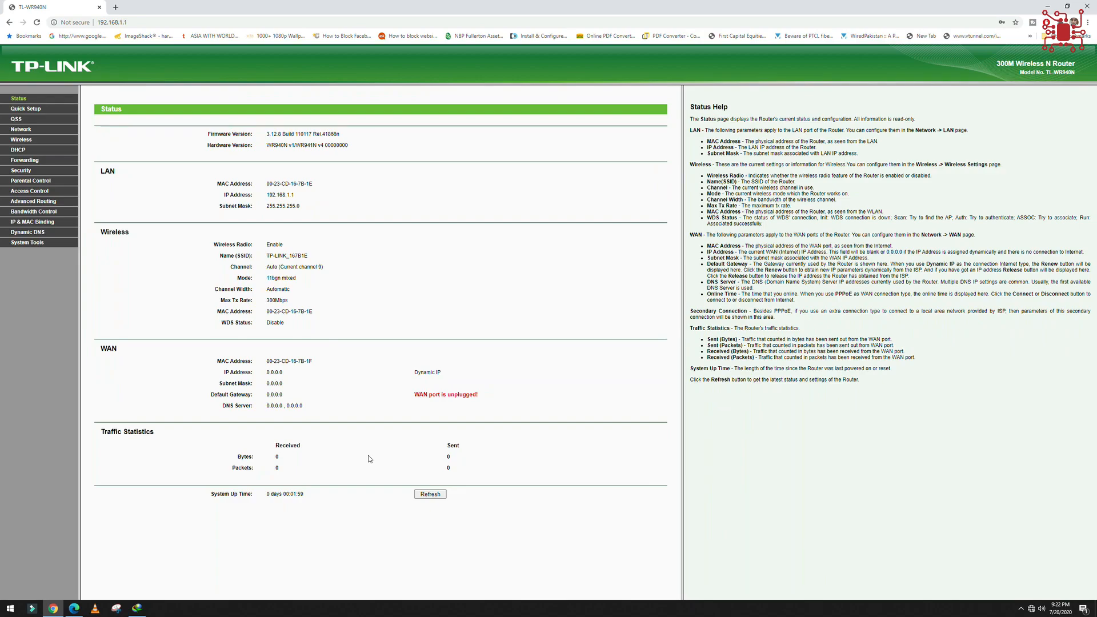
left_click(27, 244)
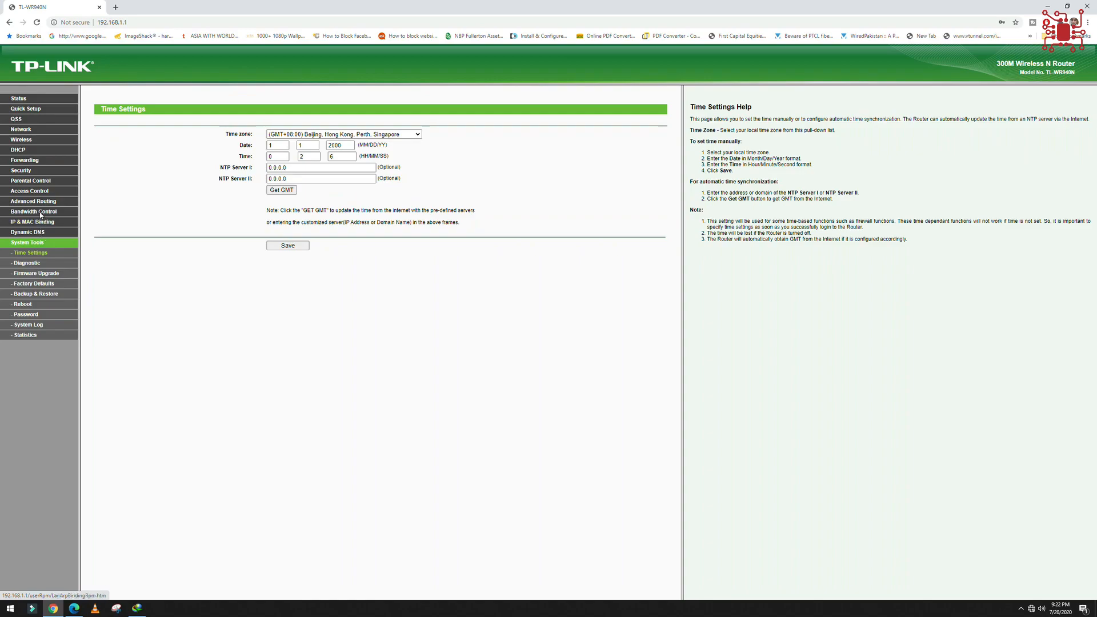
left_click(34, 182)
left_click(25, 171)
left_click(26, 162)
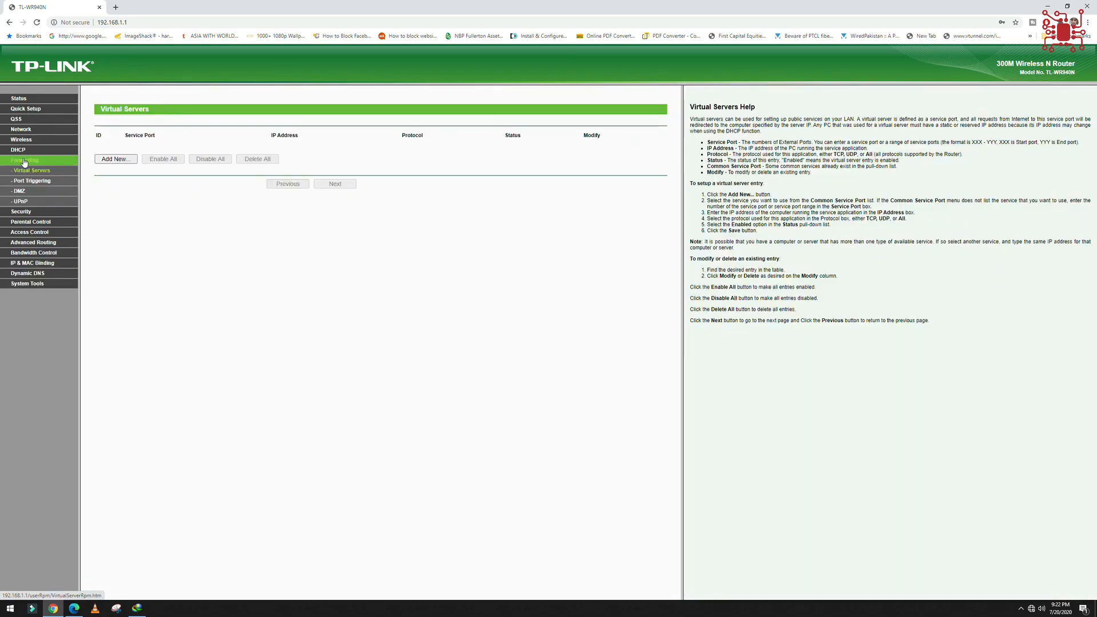
left_click(24, 152)
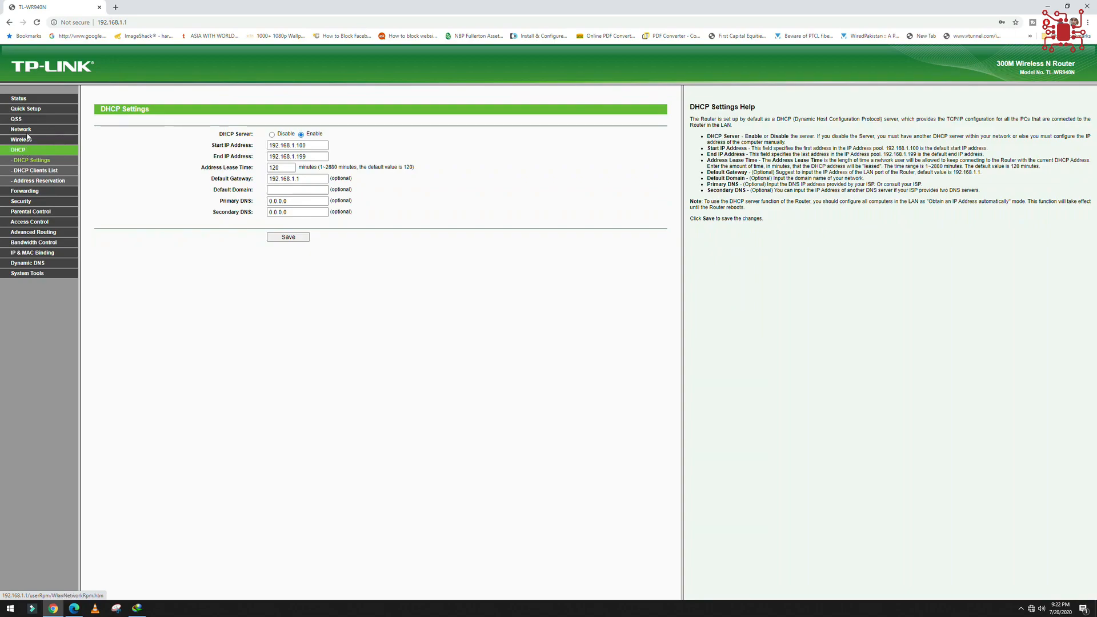
left_click(31, 142)
left_click(21, 129)
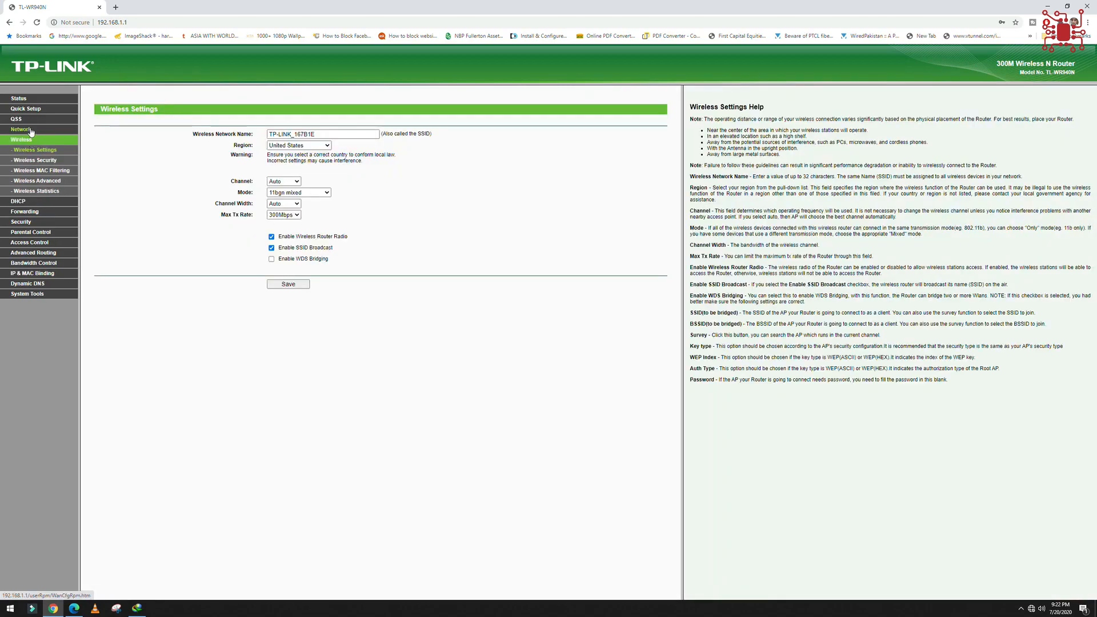